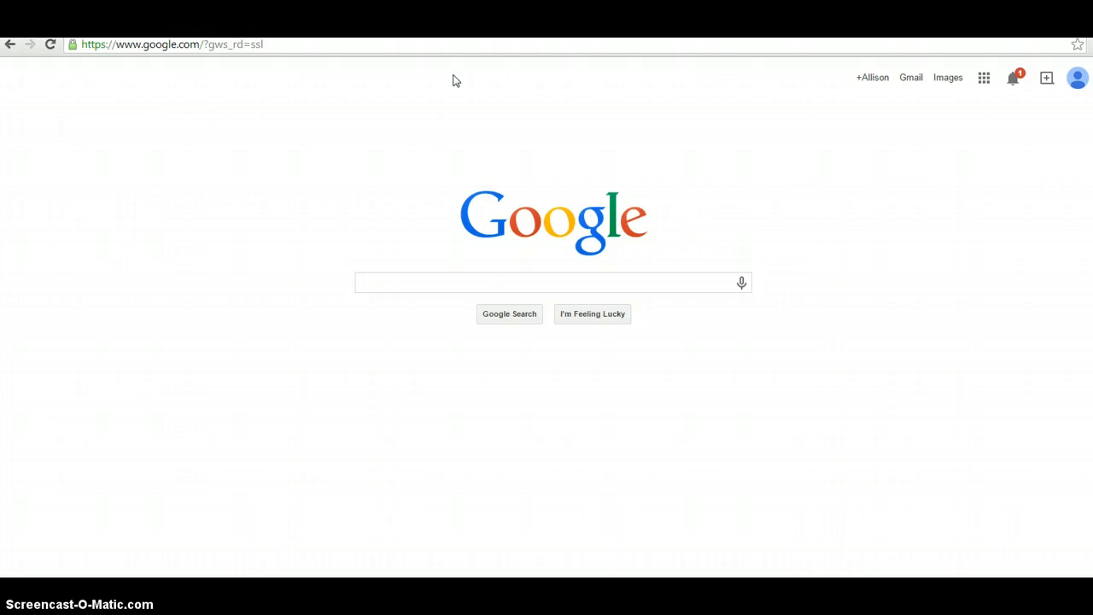
Go to create.mheducation.com in Chrome's address bar
{"action": "left_click", "coordinate": [278, 47]}
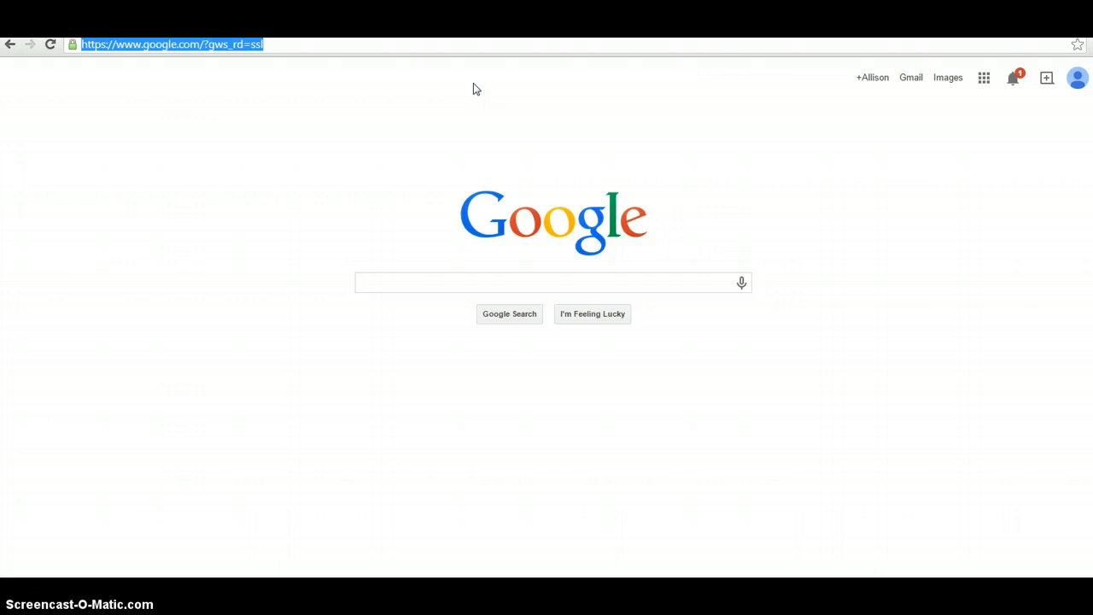
{"action": "type", "text": "cr"}
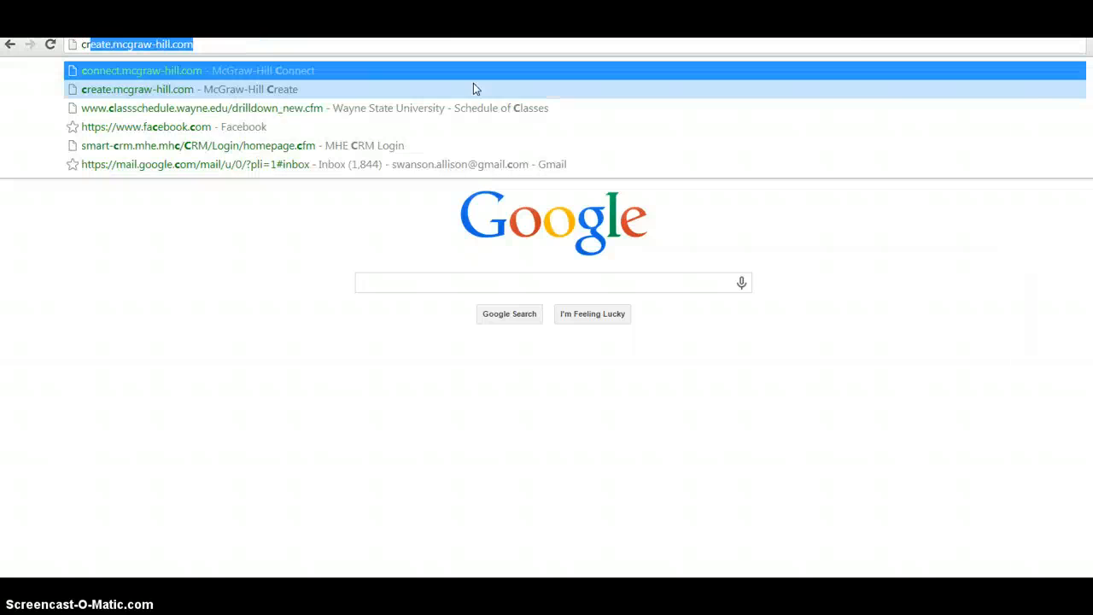
{"action": "type", "text": "eate.mheducation.com"}
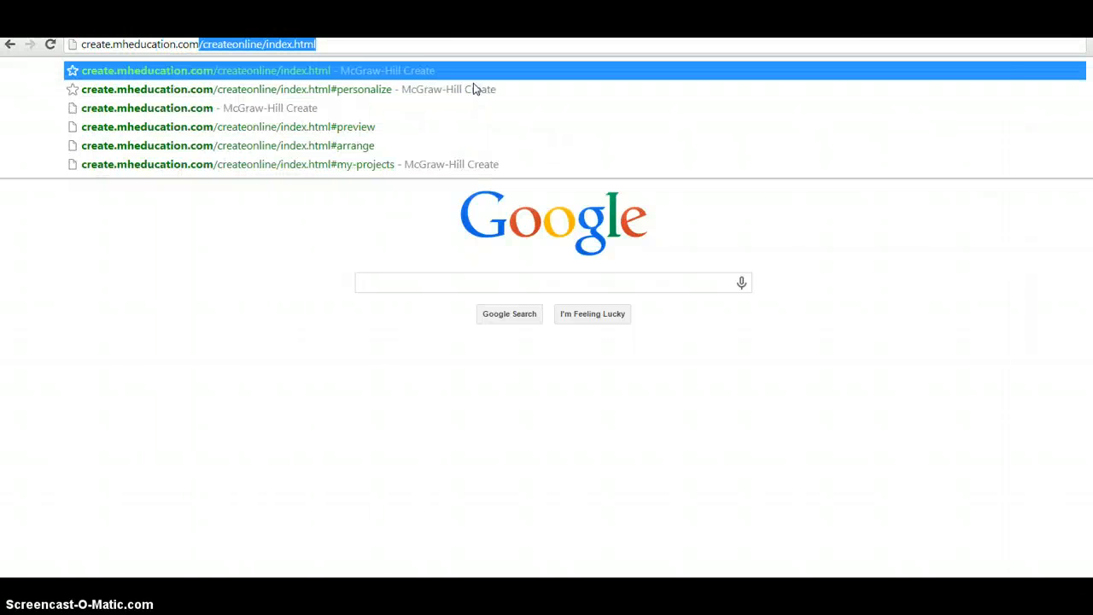
{"action": "key", "text": "Return"}
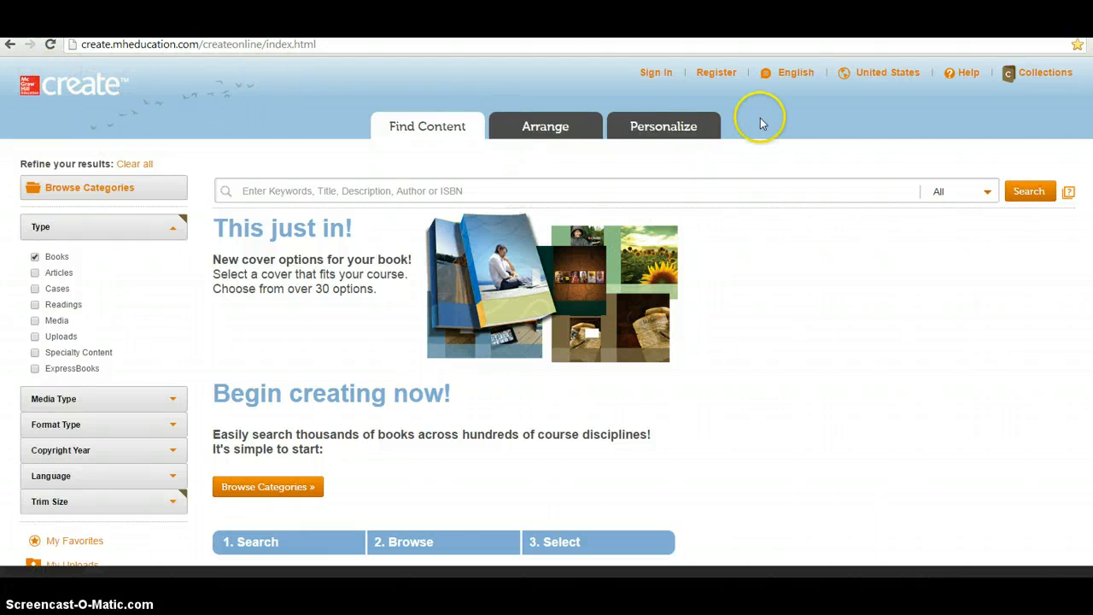
Sign in to McGraw-Hill Create with the saved instructor username and the account password
{"action": "left_click", "coordinate": [656, 72]}
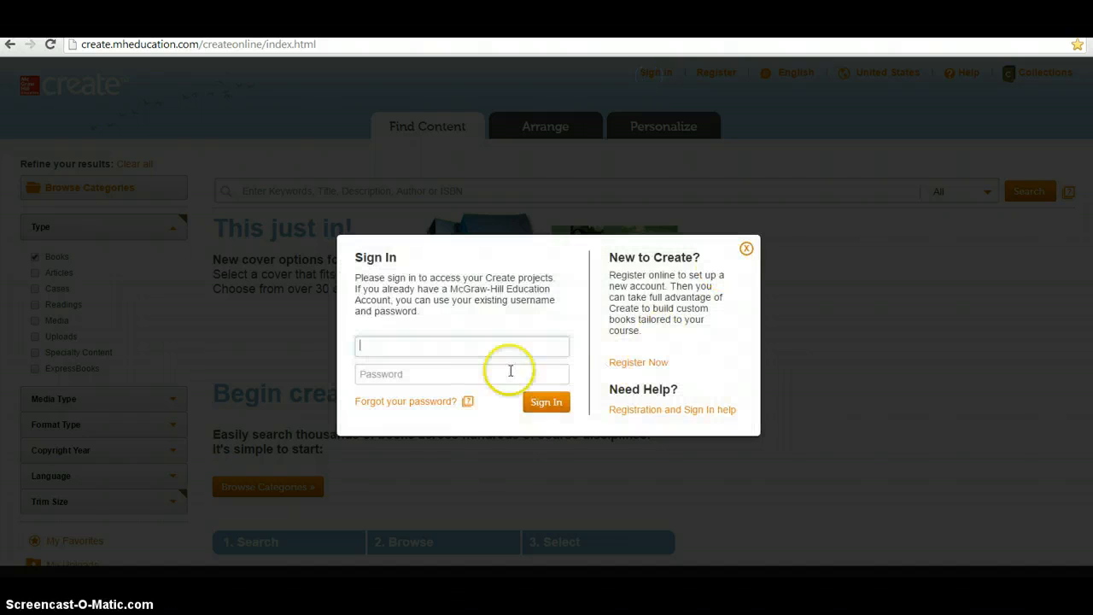
{"action": "left_click", "coordinate": [468, 341]}
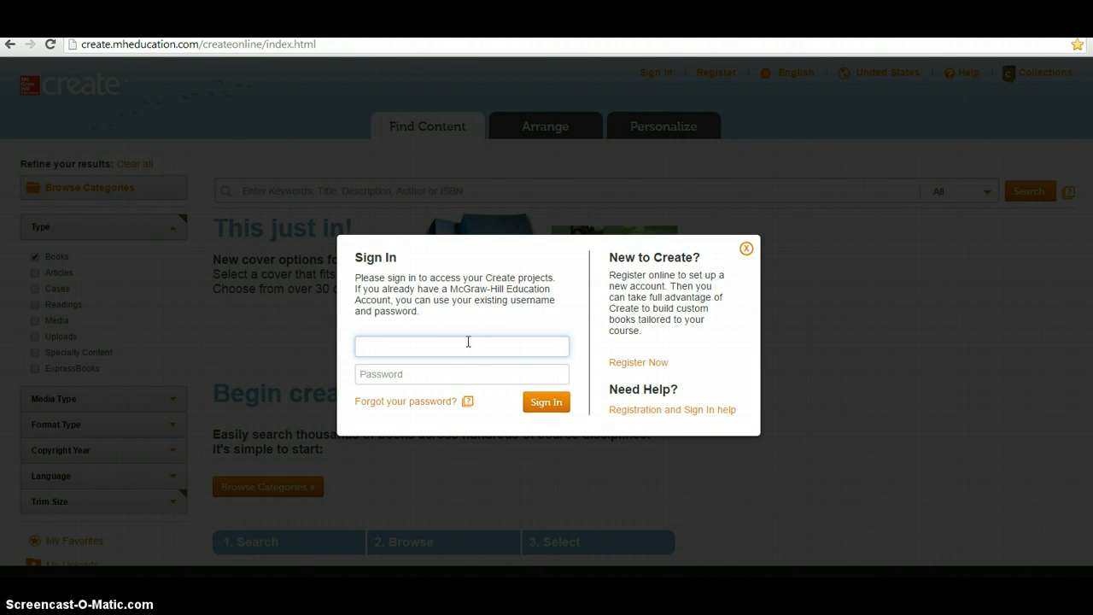
{"action": "left_click", "coordinate": [468, 341]}
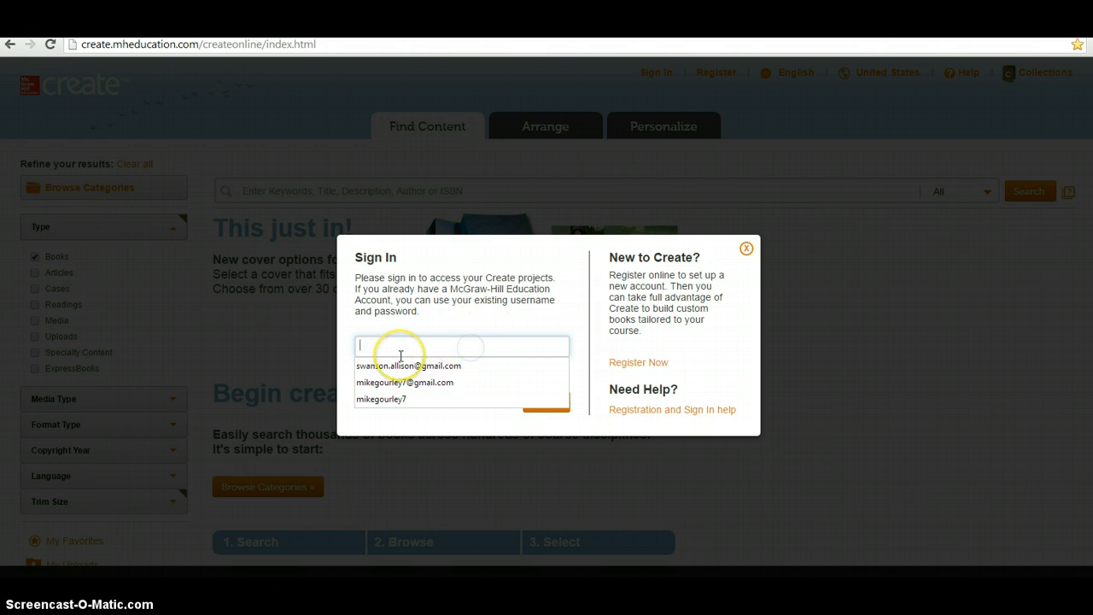
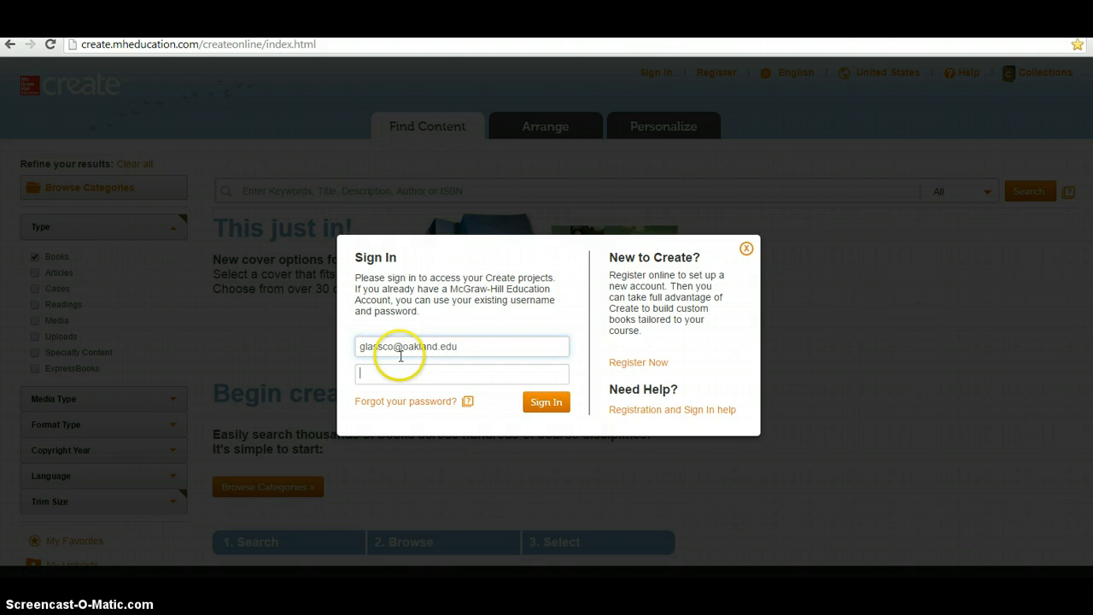
{"action": "left_click", "coordinate": [400, 357]}
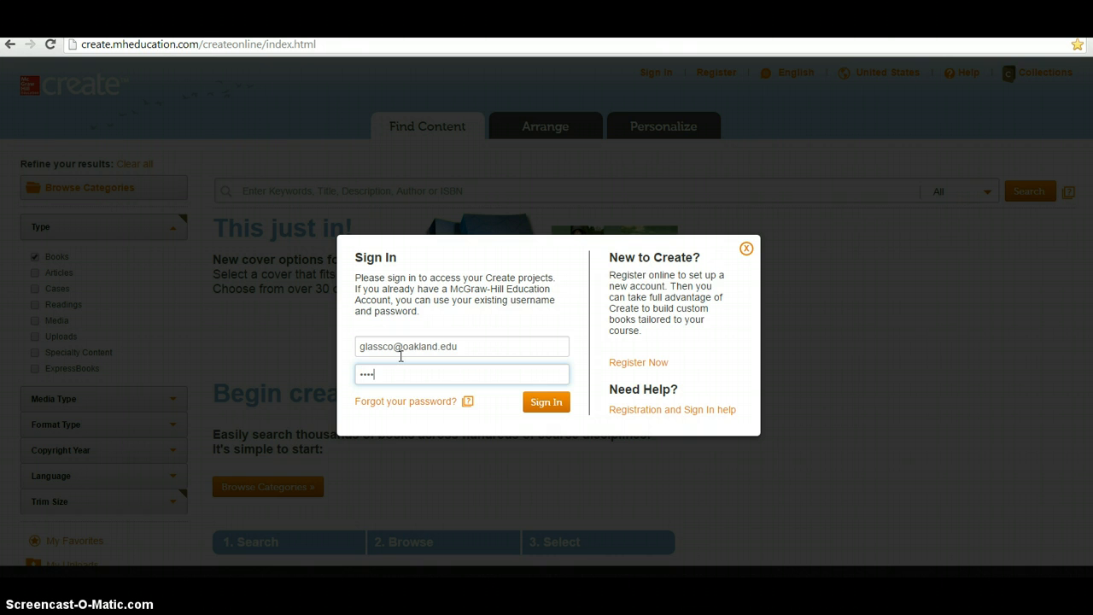
{"action": "scroll", "coordinate": [419, 384], "scroll_direction": "down", "scroll_amount": 1}
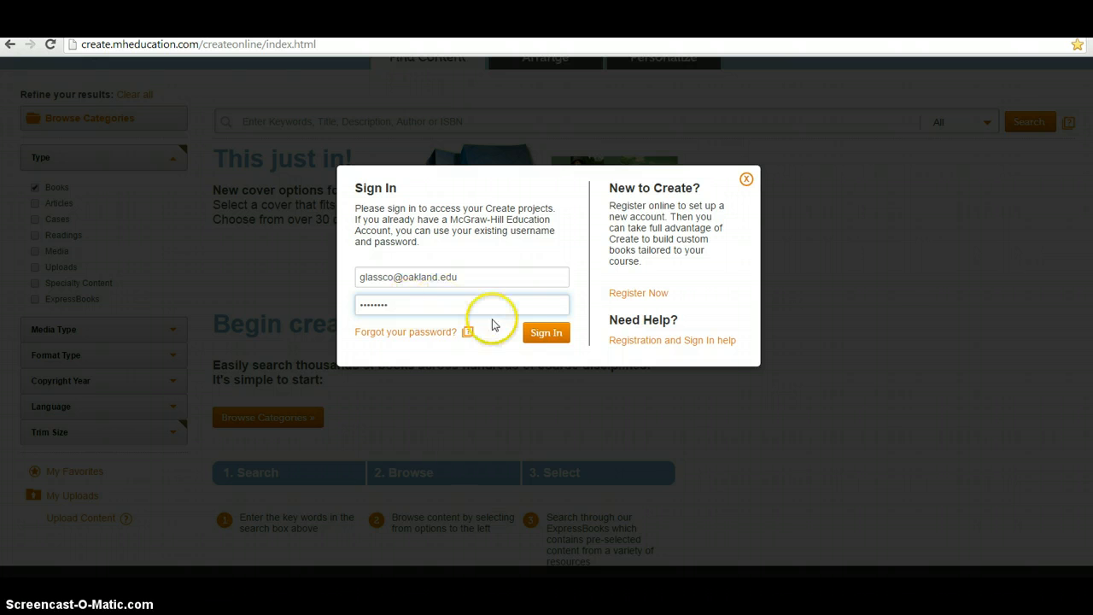
{"action": "left_click", "coordinate": [541, 336]}
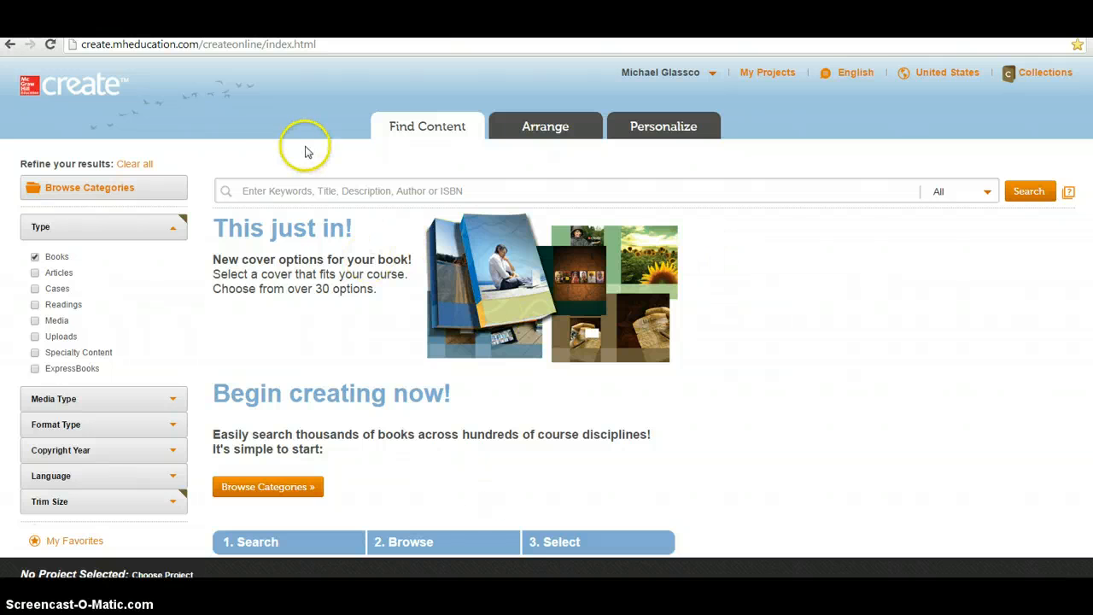
Search the Create catalogue for 'Griffin'
{"action": "right_click", "coordinate": [675, 518]}
{"action": "left_click", "coordinate": [725, 369]}
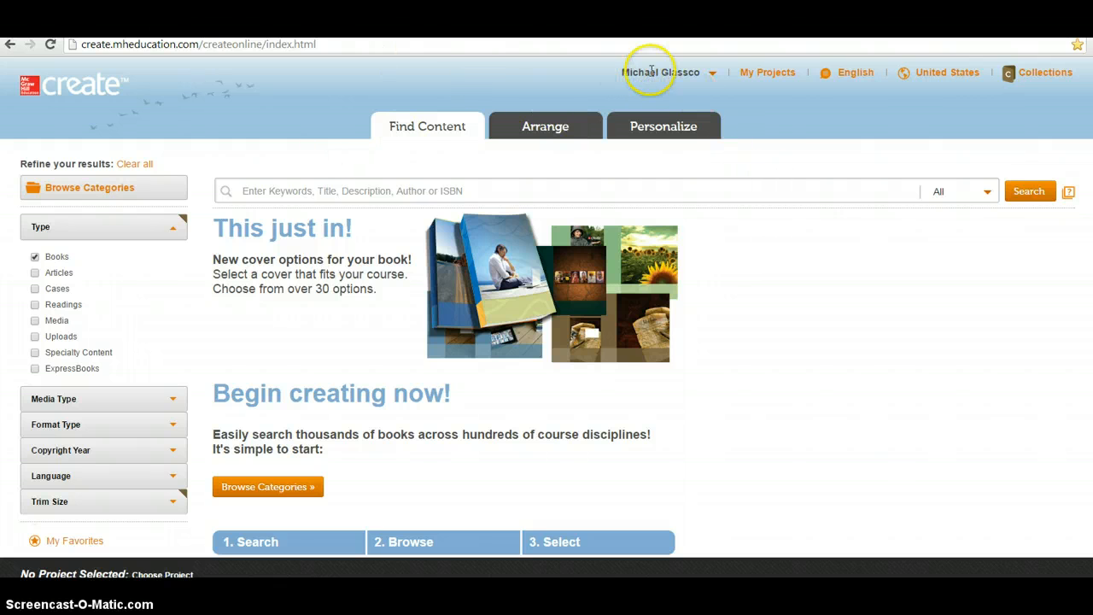
{"action": "left_click", "coordinate": [290, 192]}
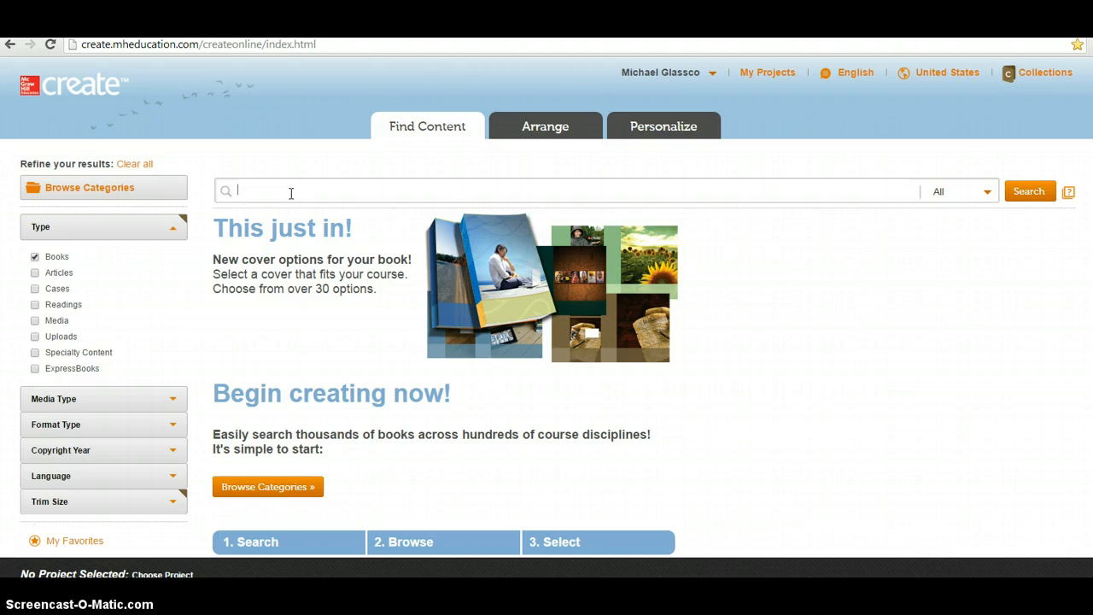
{"action": "type", "text": "Griffin"}
{"action": "key", "text": "Return"}
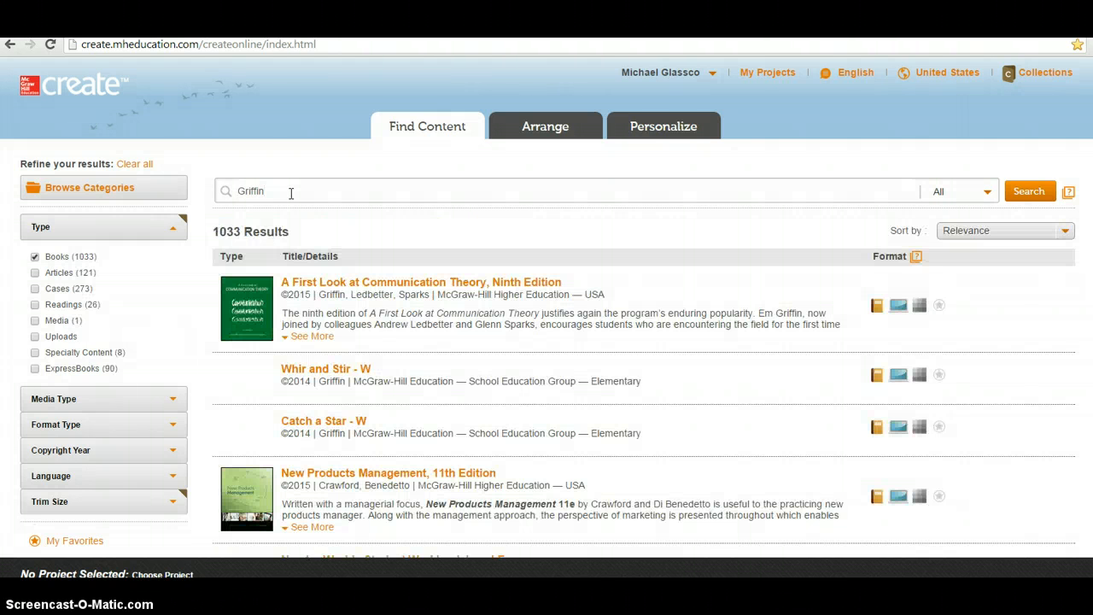
Open the preview of A First Look at Communication Theory, Ninth Edition, and browse its chapter contents
{"action": "left_click", "coordinate": [311, 287]}
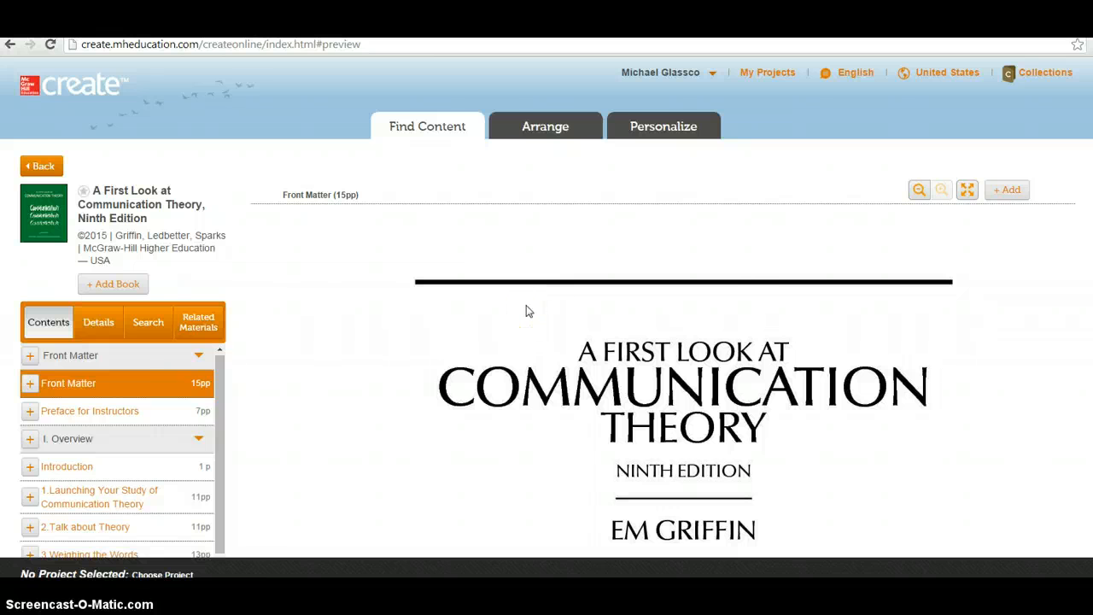
{"action": "scroll", "coordinate": [334, 315], "scroll_direction": "down", "scroll_amount": 3}
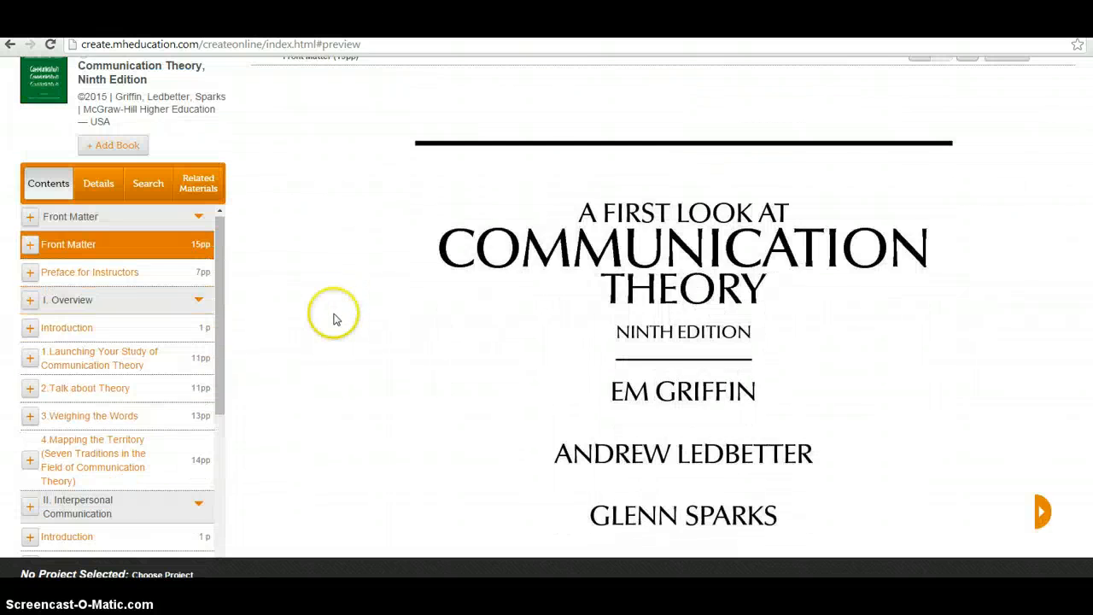
{"action": "scroll", "coordinate": [334, 315], "scroll_direction": "down", "scroll_amount": 3}
{"action": "scroll", "coordinate": [334, 315], "scroll_direction": "up", "scroll_amount": 5}
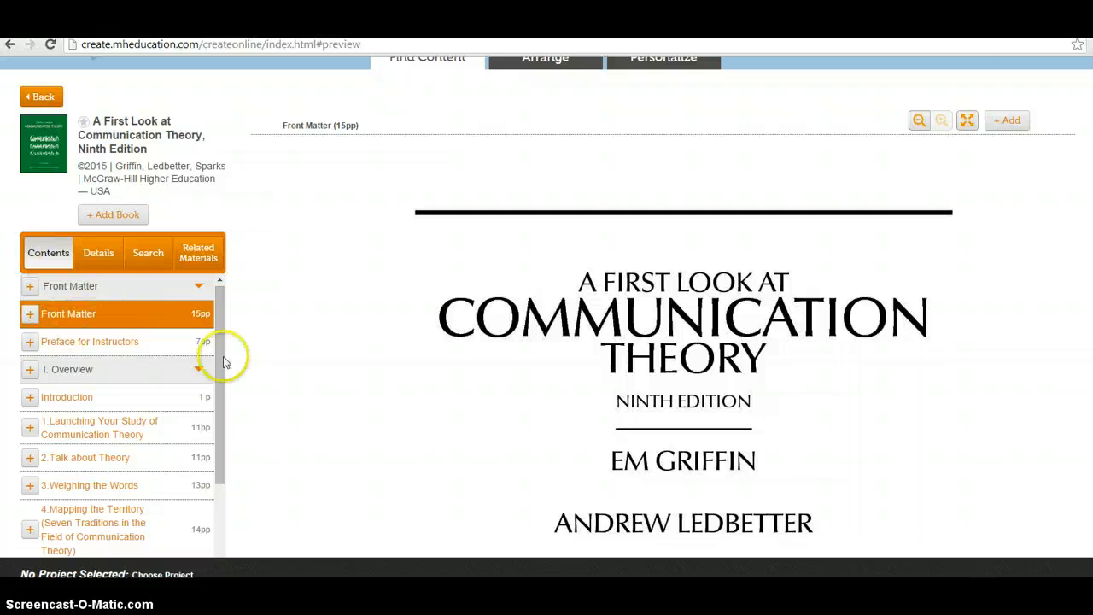
{"action": "scroll", "coordinate": [105, 342], "scroll_direction": "down", "scroll_amount": 2}
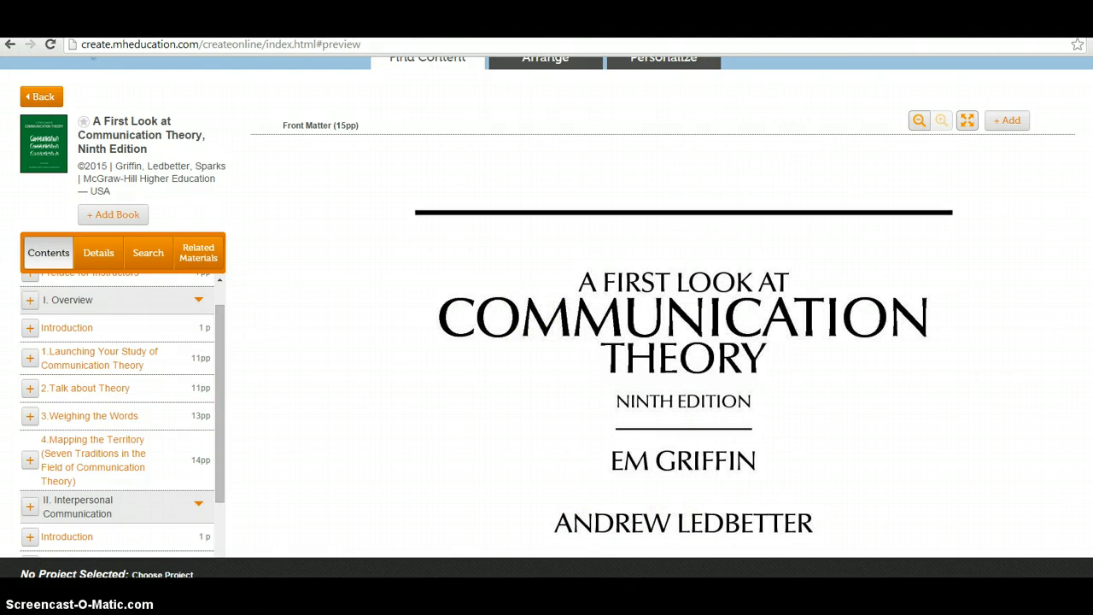
{"action": "scroll", "coordinate": [1025, 308], "scroll_direction": "down", "scroll_amount": 4}
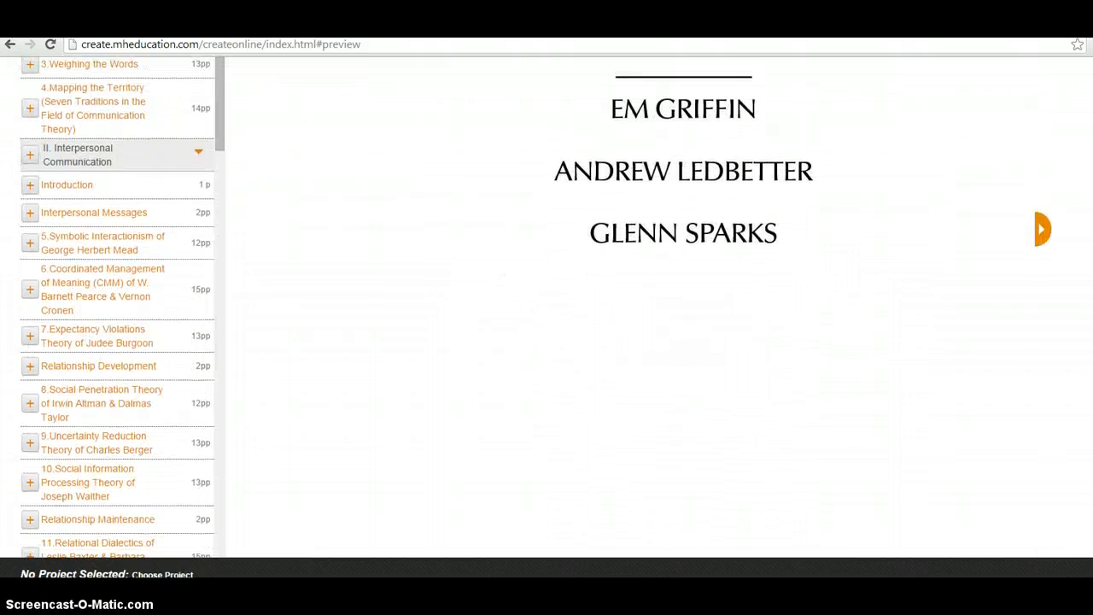
{"action": "scroll", "coordinate": [1081, 453], "scroll_direction": "up", "scroll_amount": 2}
{"action": "scroll", "coordinate": [597, 353], "scroll_direction": "up", "scroll_amount": 3}
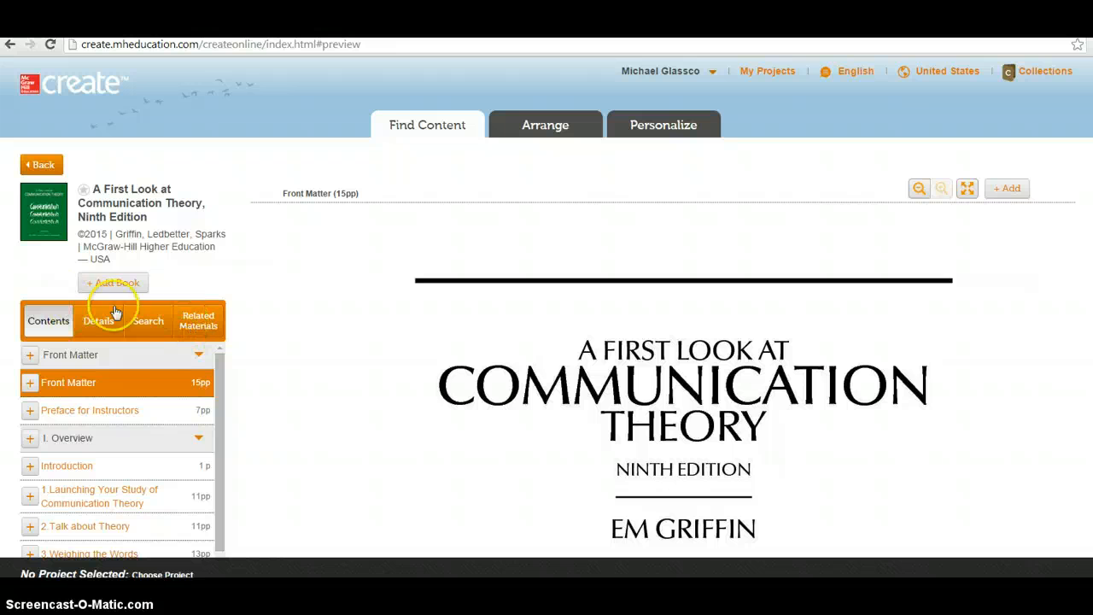
Add all 567 pages of the Griffin book to a new COM 303 project under Communication > Mass Communication
{"action": "left_click", "coordinate": [116, 281]}
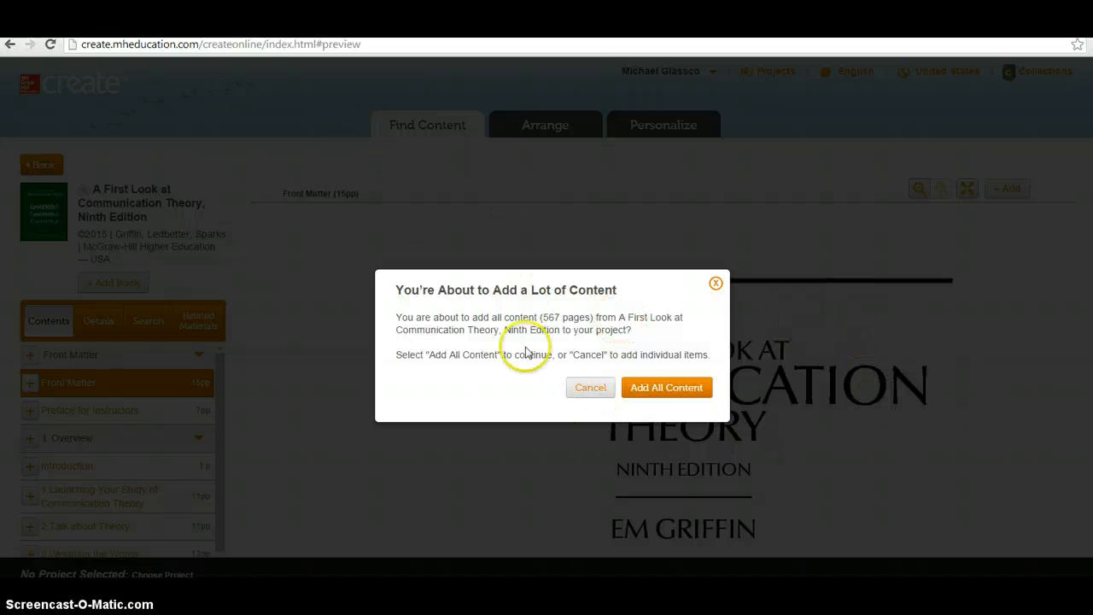
{"action": "left_click", "coordinate": [669, 388]}
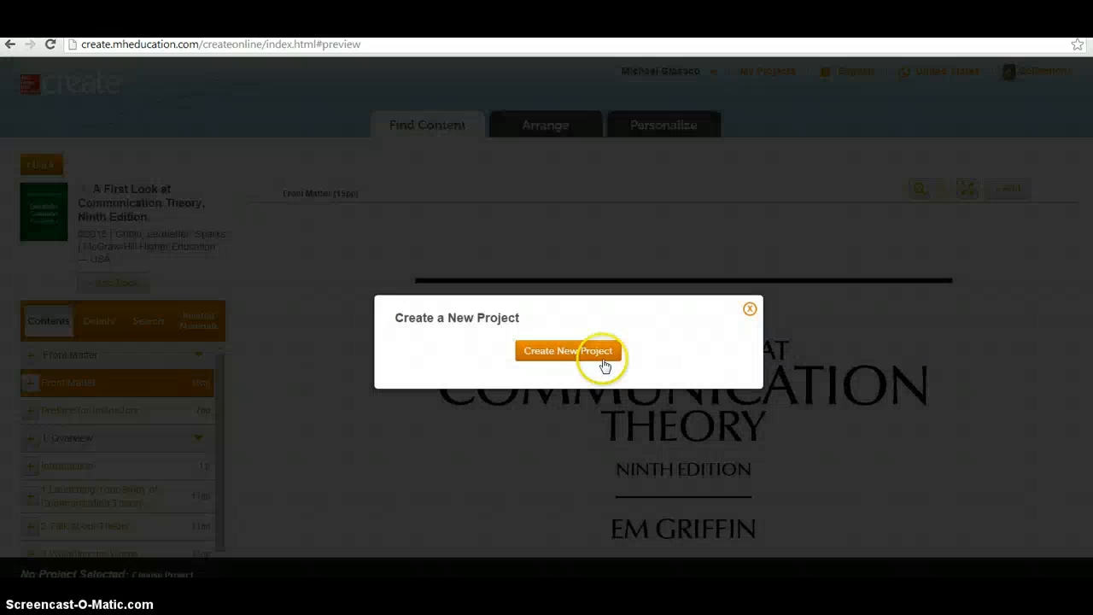
{"action": "left_click", "coordinate": [566, 350]}
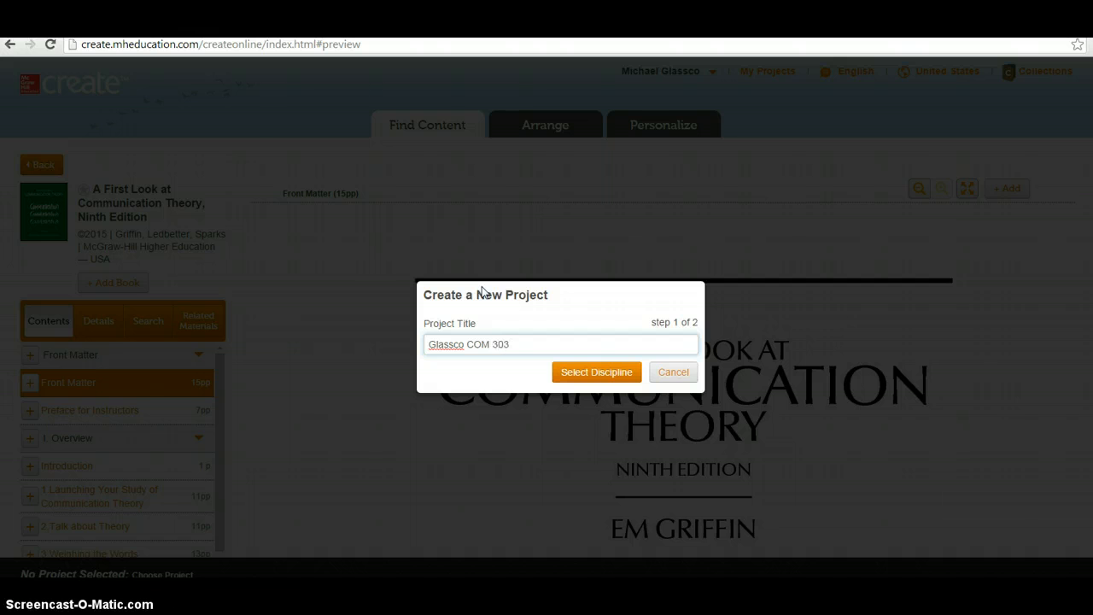
{"action": "left_click", "coordinate": [617, 372]}
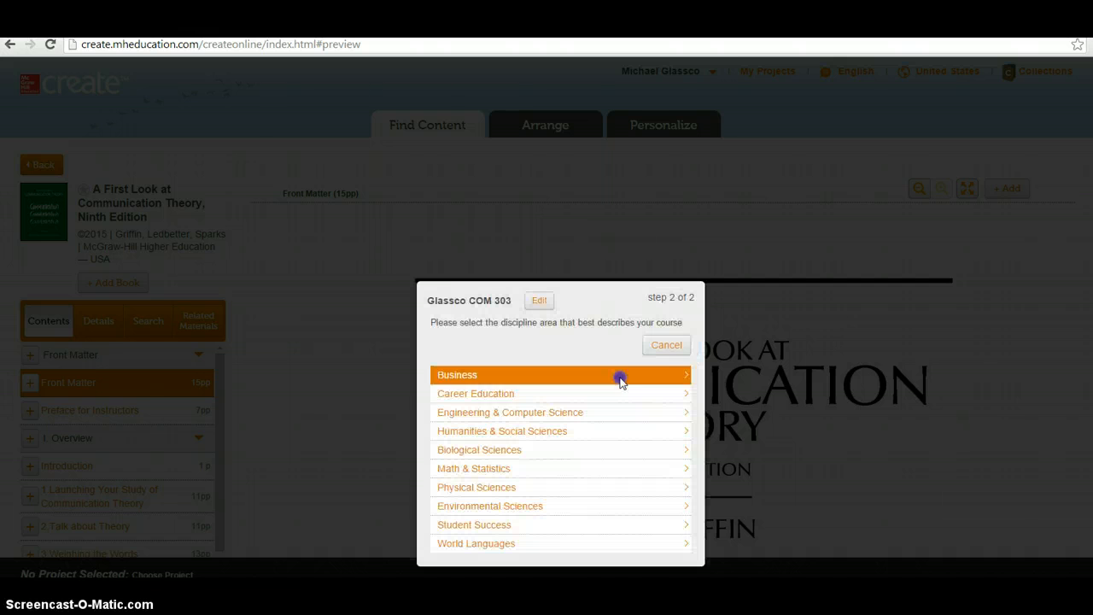
{"action": "left_click", "coordinate": [642, 434]}
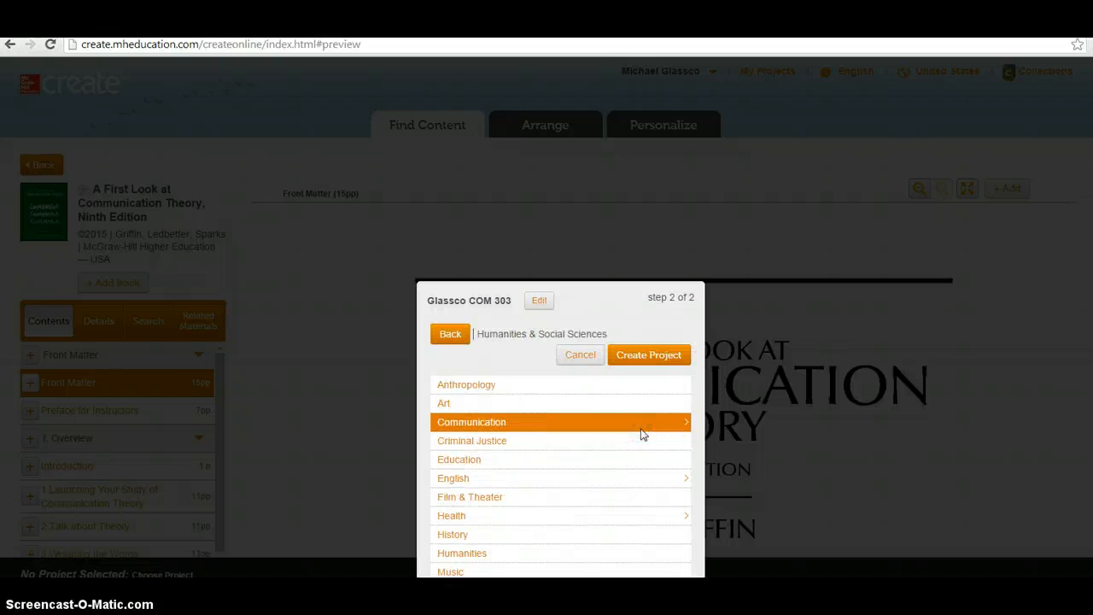
{"action": "left_click", "coordinate": [642, 427]}
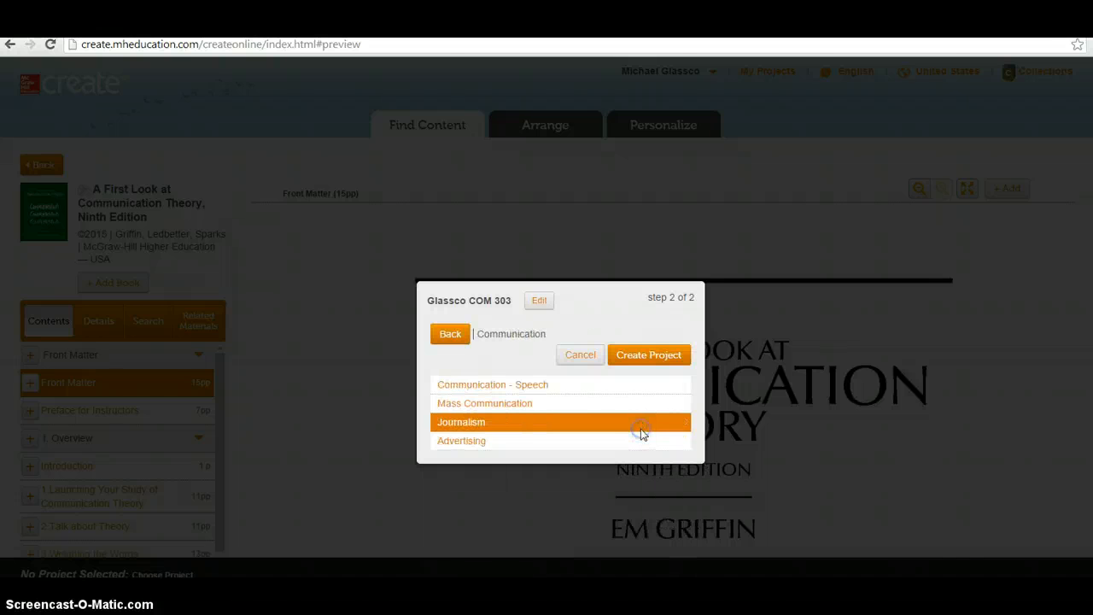
{"action": "left_click", "coordinate": [599, 401]}
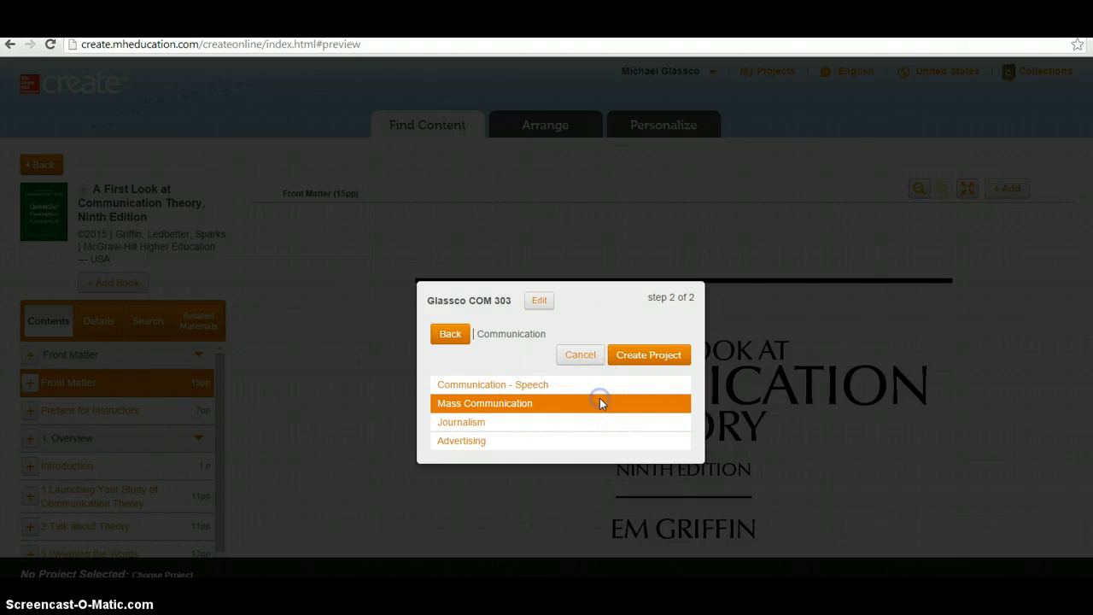
{"action": "left_click", "coordinate": [649, 357]}
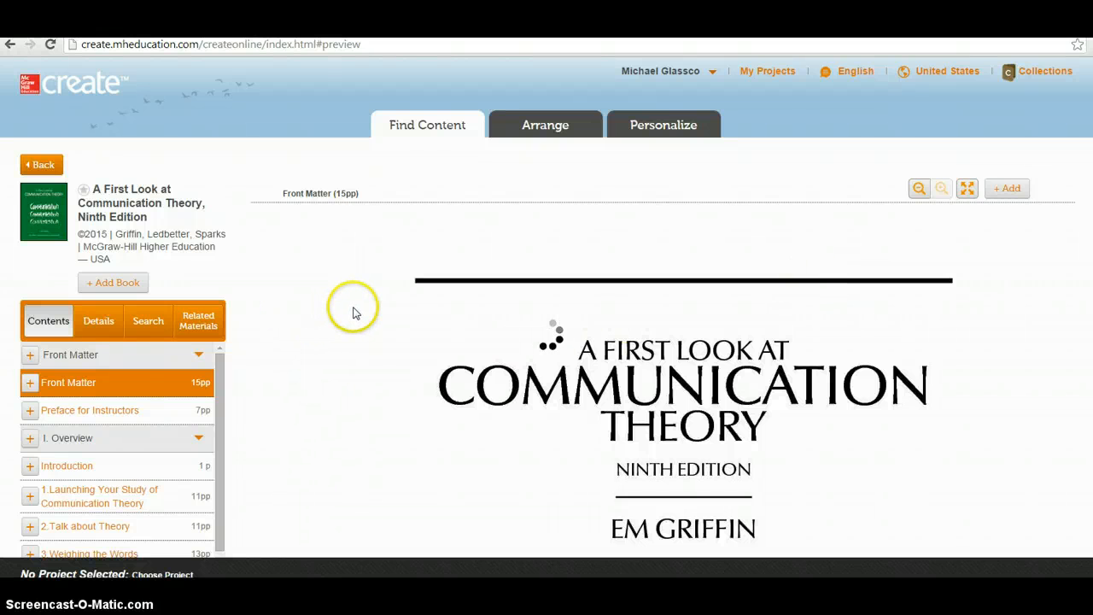
Confirm the project footer shows 577 pages at an estimated $80.23
{"action": "left_click", "coordinate": [356, 330]}
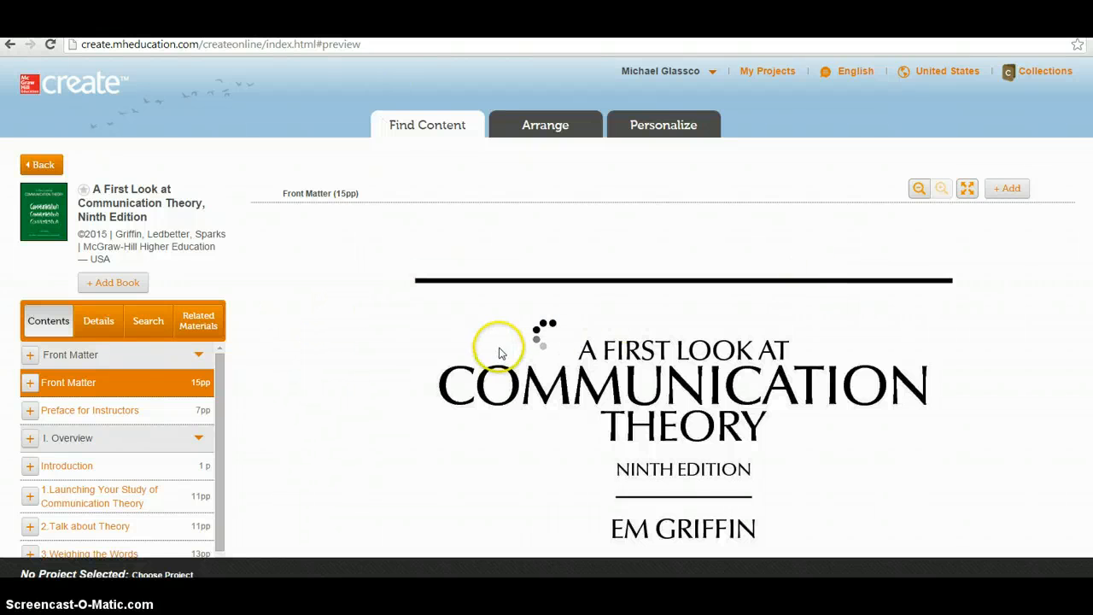
{"action": "scroll", "coordinate": [500, 348], "scroll_direction": "down", "scroll_amount": 4}
{"action": "scroll", "coordinate": [513, 369], "scroll_direction": "up", "scroll_amount": 3}
{"action": "scroll", "coordinate": [513, 370], "scroll_direction": "up", "scroll_amount": 1}
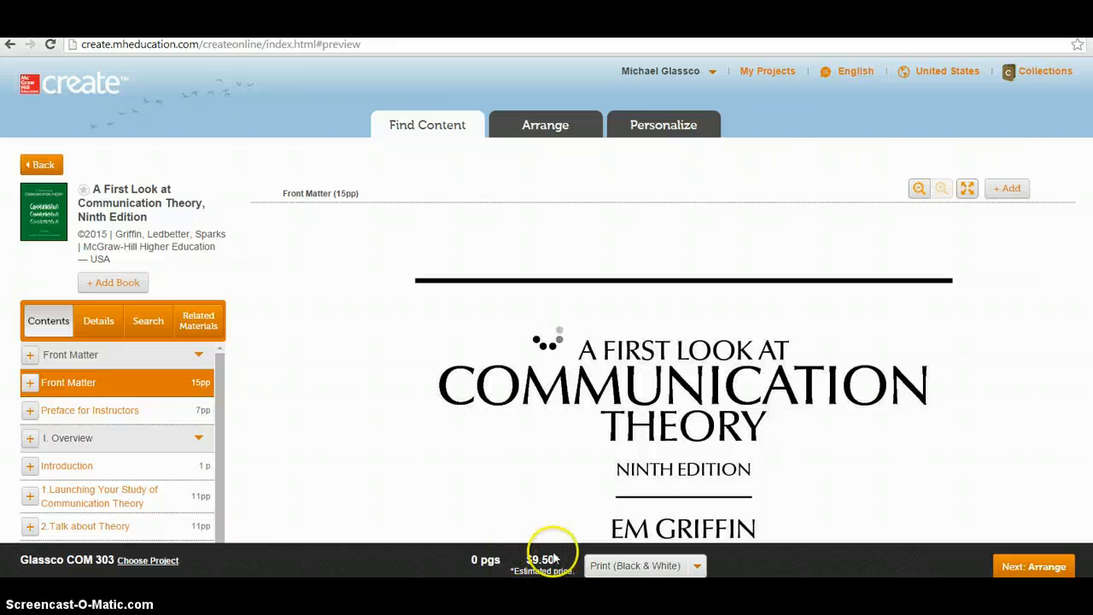
{"action": "scroll", "coordinate": [556, 524], "scroll_direction": "down", "scroll_amount": 1}
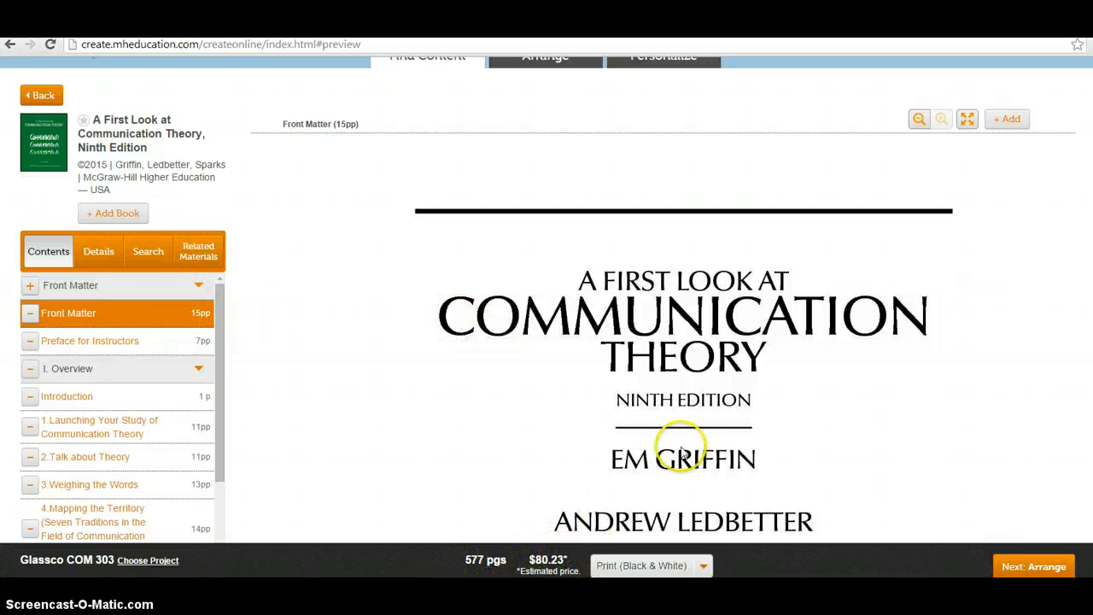
{"action": "scroll", "coordinate": [800, 507], "scroll_direction": "down", "scroll_amount": 2}
{"action": "scroll", "coordinate": [813, 521], "scroll_direction": "up", "scroll_amount": 2}
{"action": "scroll", "coordinate": [813, 521], "scroll_direction": "up", "scroll_amount": 1}
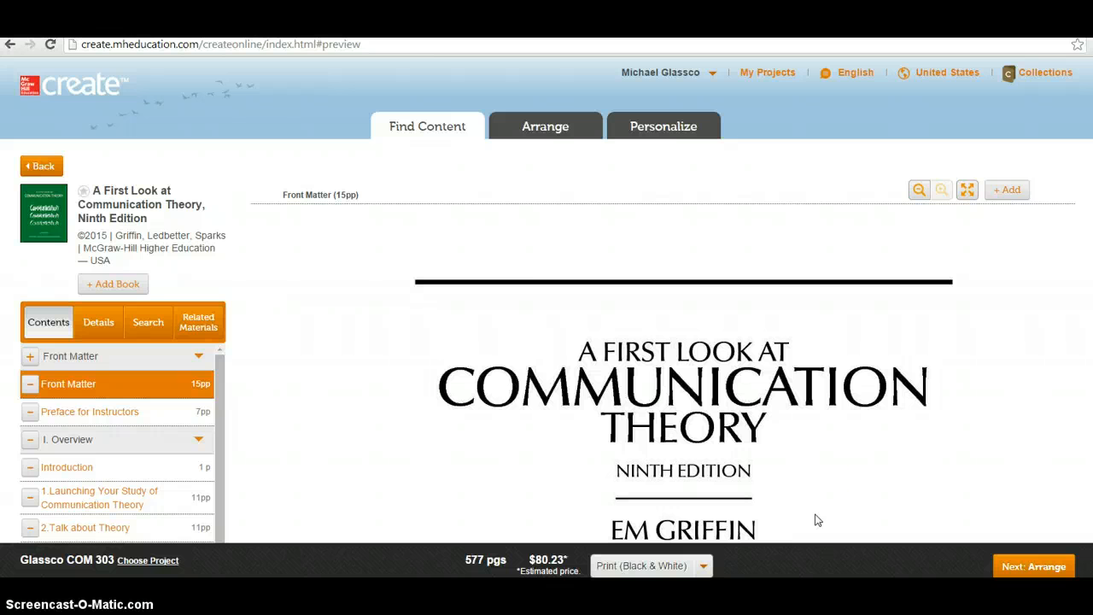
Replace the Griffin search with a catalogue search for 'West Turner'
{"action": "left_click", "coordinate": [452, 127]}
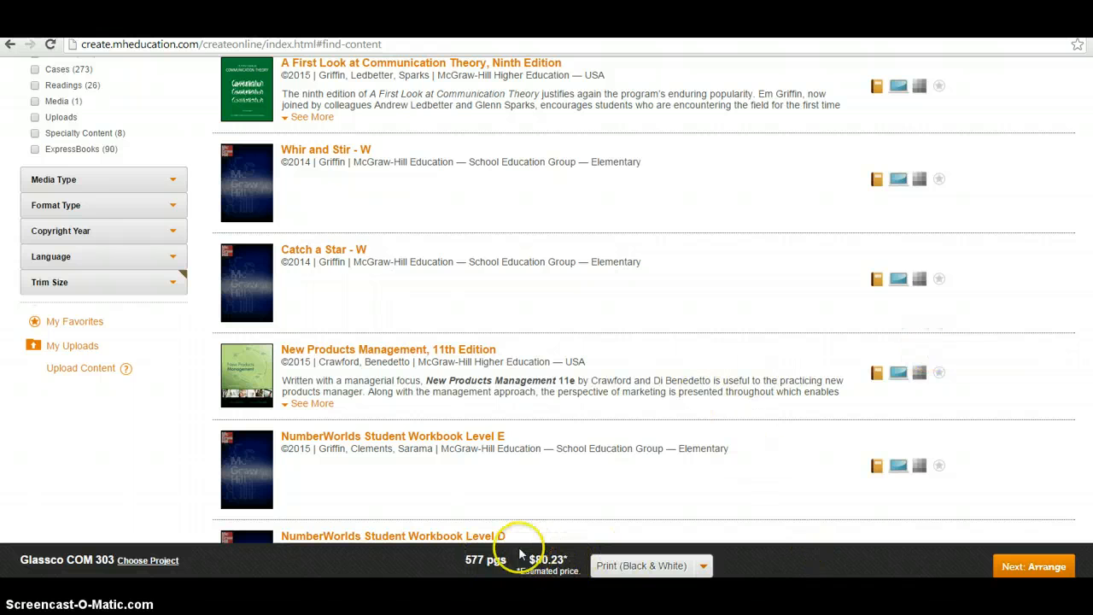
{"action": "scroll", "coordinate": [546, 565], "scroll_direction": "up", "scroll_amount": 3}
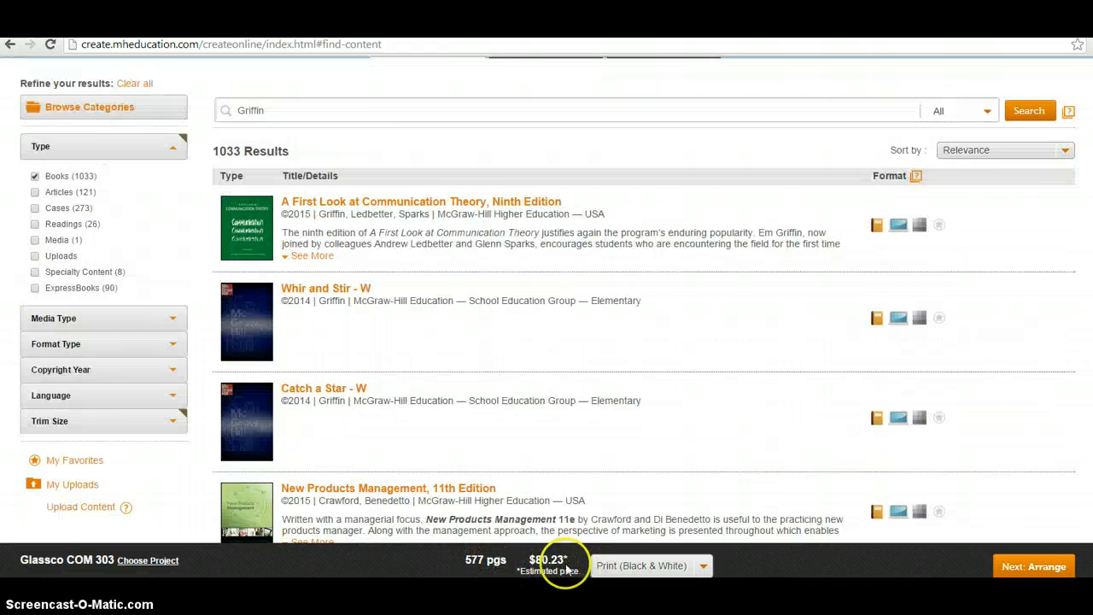
{"action": "scroll", "coordinate": [245, 134], "scroll_direction": "up", "scroll_amount": 2}
{"action": "left_click_drag", "start_coordinate": [281, 190], "coordinate": [233, 190]}
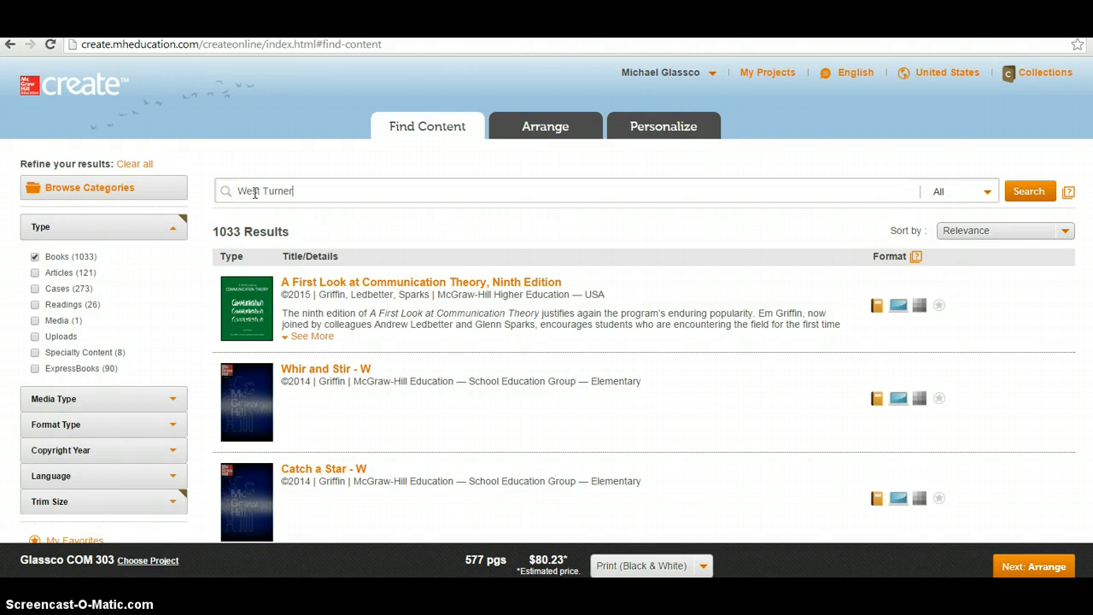
{"action": "key", "text": "Return"}
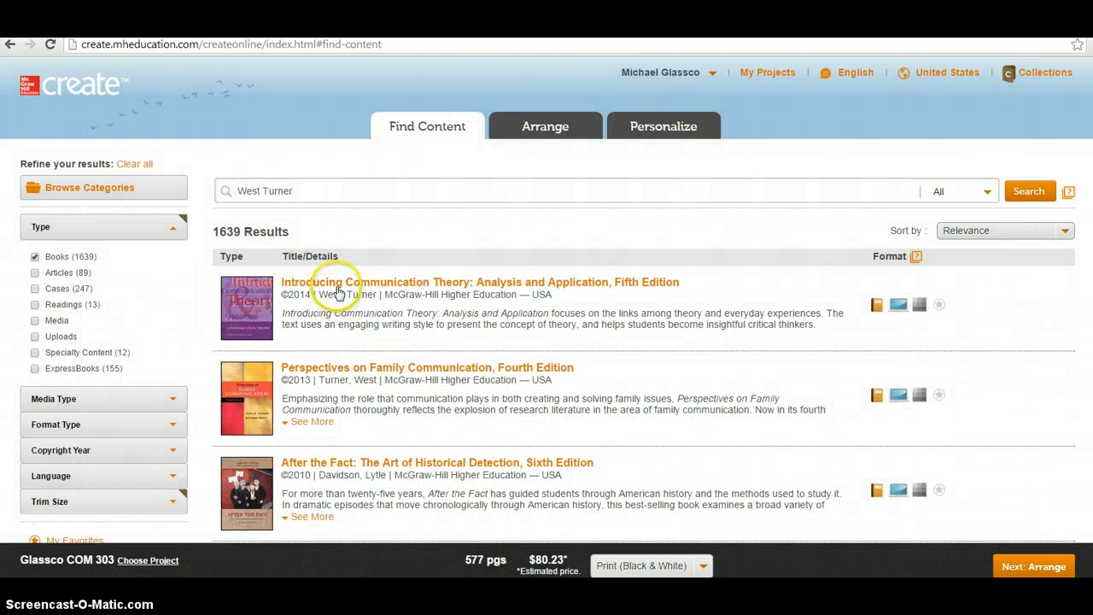
Preview Introducing Communication Theory, Fifth Edition, and scroll down to its later chapters
{"action": "left_click", "coordinate": [339, 290]}
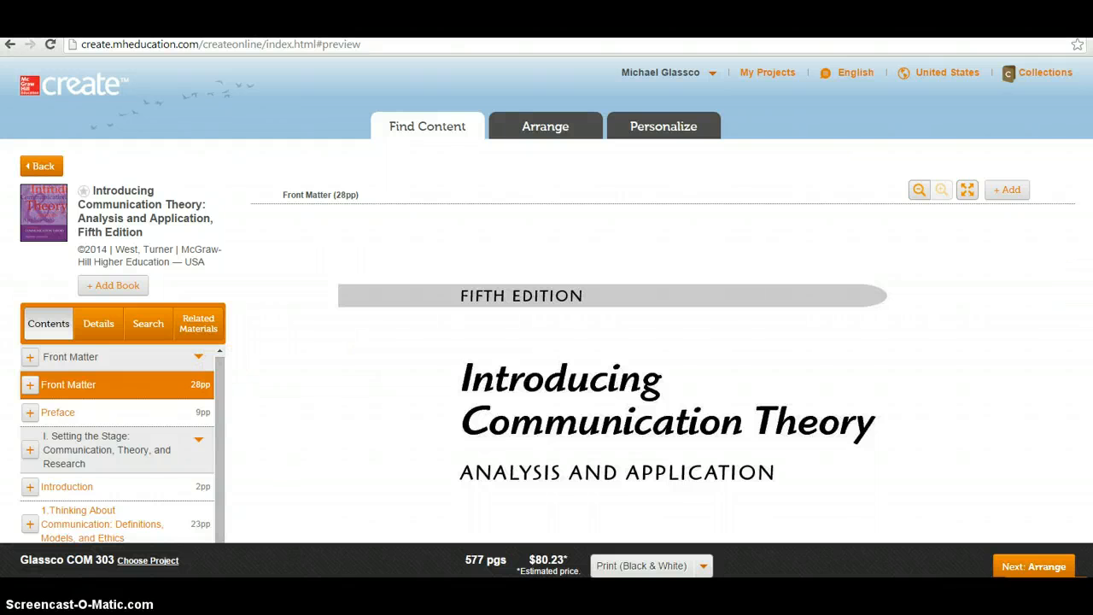
{"action": "scroll", "coordinate": [247, 93], "scroll_direction": "down", "scroll_amount": 3}
{"action": "left_click_drag", "start_coordinate": [219, 135], "coordinate": [256, 418]}
{"action": "scroll", "coordinate": [254, 268], "scroll_direction": "down", "scroll_amount": 2}
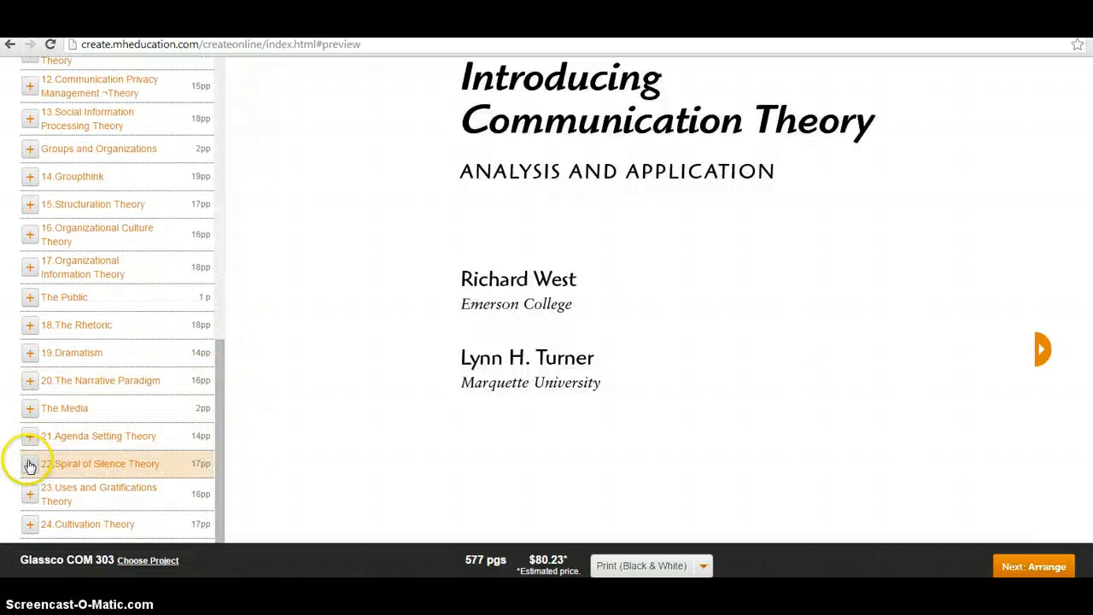
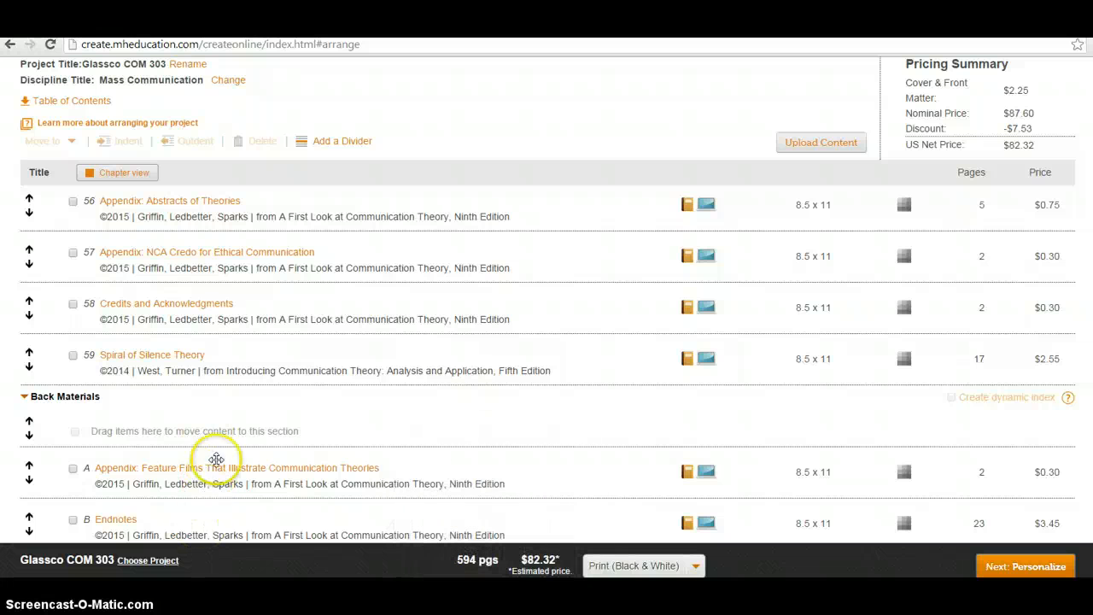
{"action": "mouse_move", "coordinate": [193, 360]}
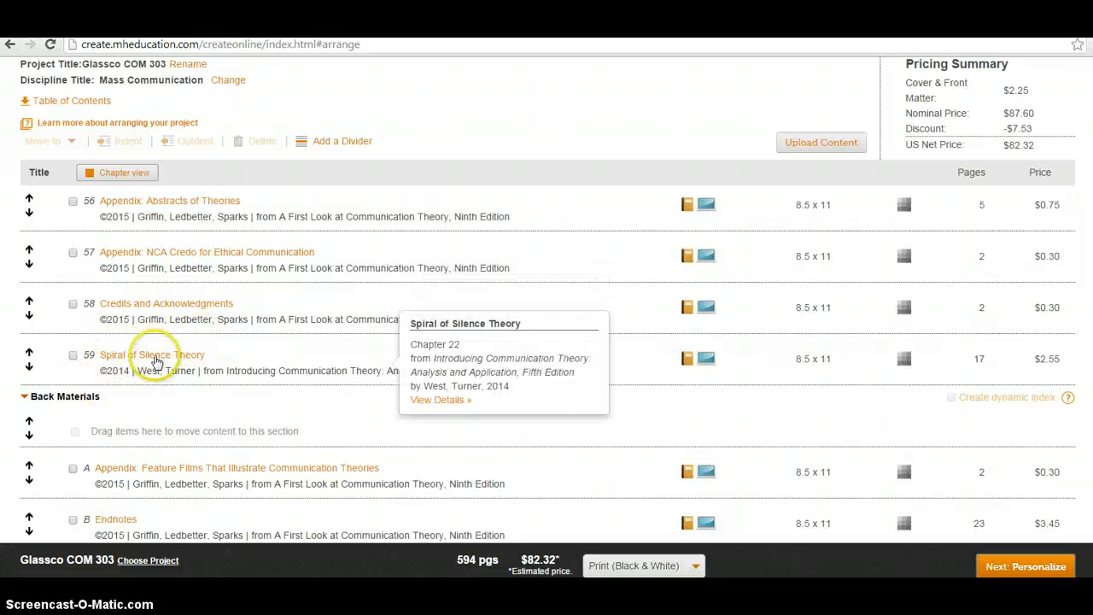
{"action": "left_click", "coordinate": [120, 354]}
{"action": "left_click_drag", "start_coordinate": [120, 355], "coordinate": [167, 484]}
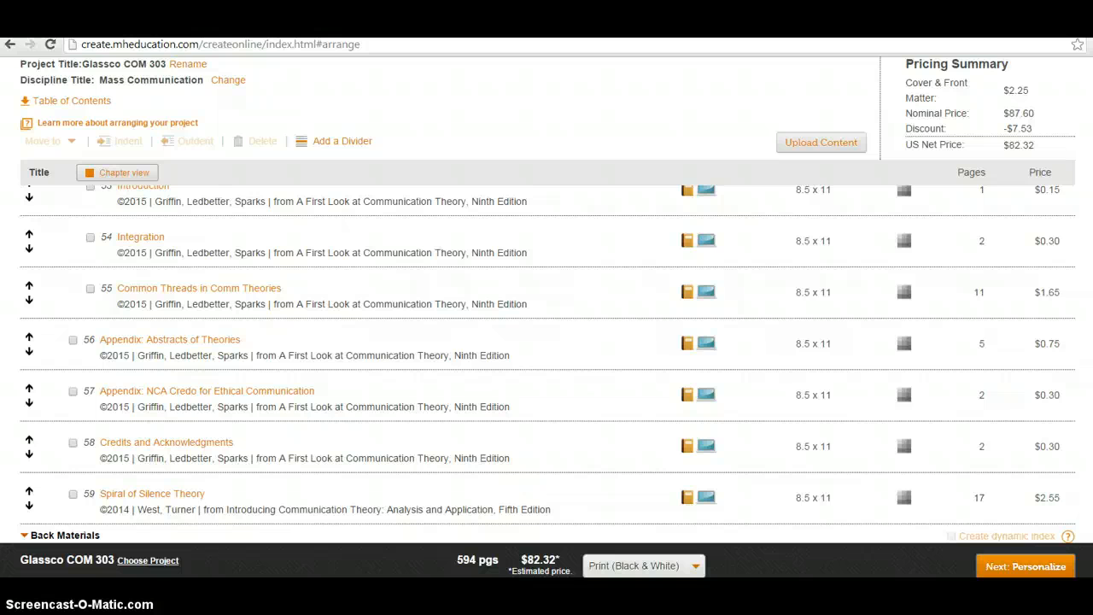
{"action": "left_click", "coordinate": [1016, 566]}
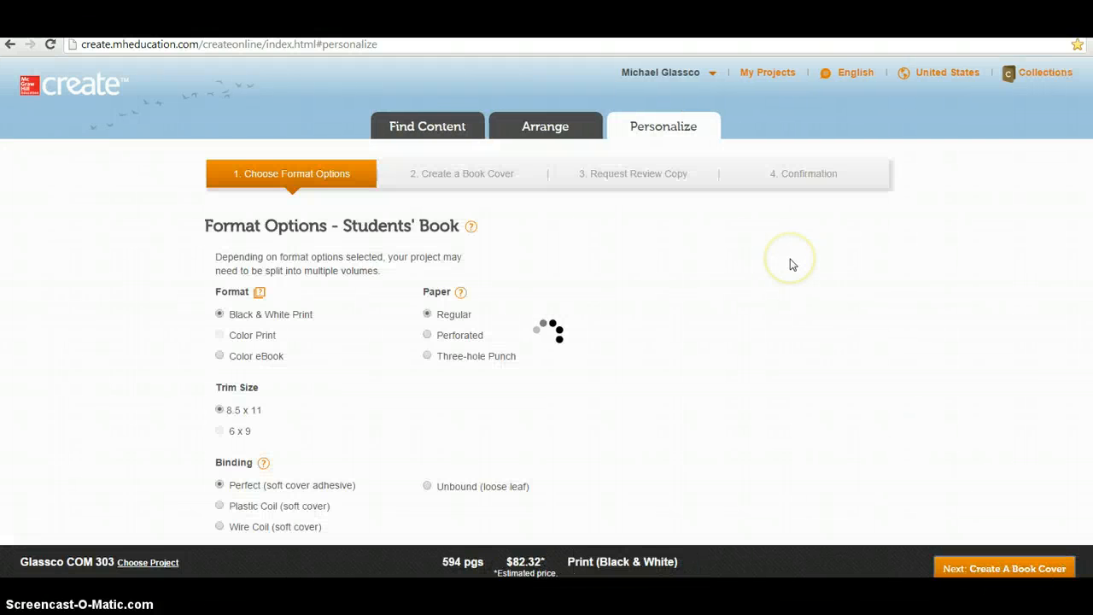
Leave the format options and return to Find Content, showing the 1639 West Turner results
{"action": "scroll", "coordinate": [751, 282], "scroll_direction": "down", "scroll_amount": 2}
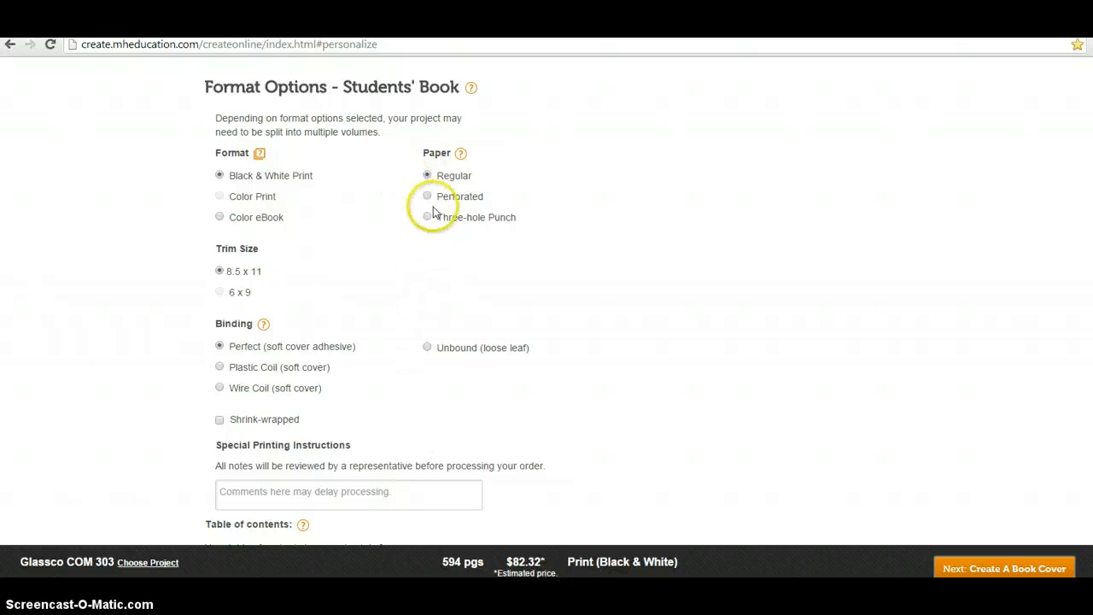
{"action": "scroll", "coordinate": [505, 344], "scroll_direction": "up", "scroll_amount": 3}
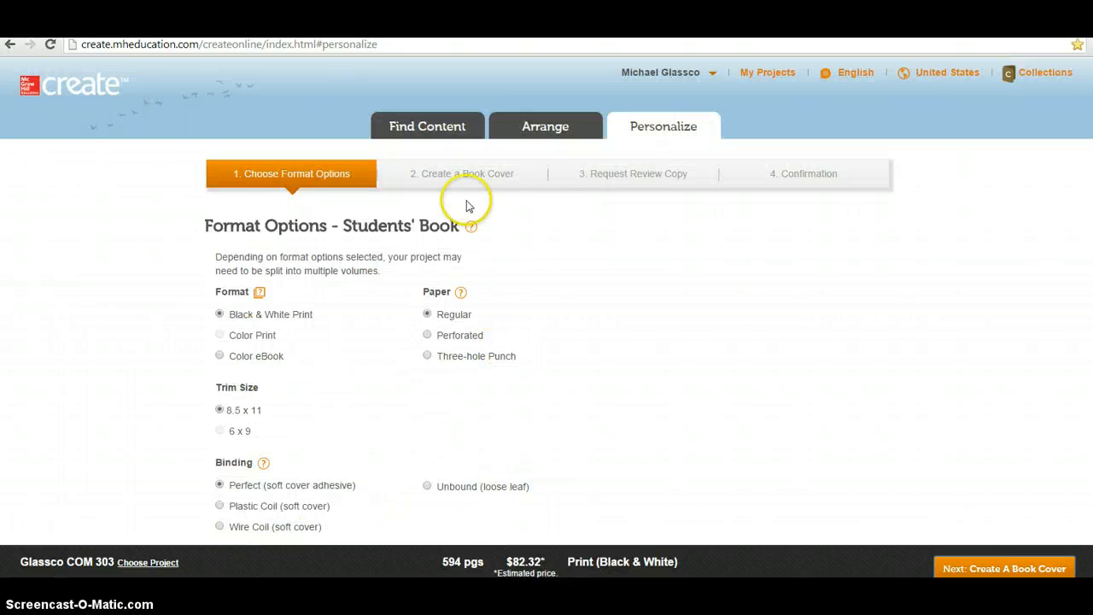
{"action": "left_click", "coordinate": [435, 128]}
Search for 'griffin' and open A First Look at Communication Theory, Ninth Edition
{"action": "scroll", "coordinate": [427, 305], "scroll_direction": "up", "scroll_amount": 3}
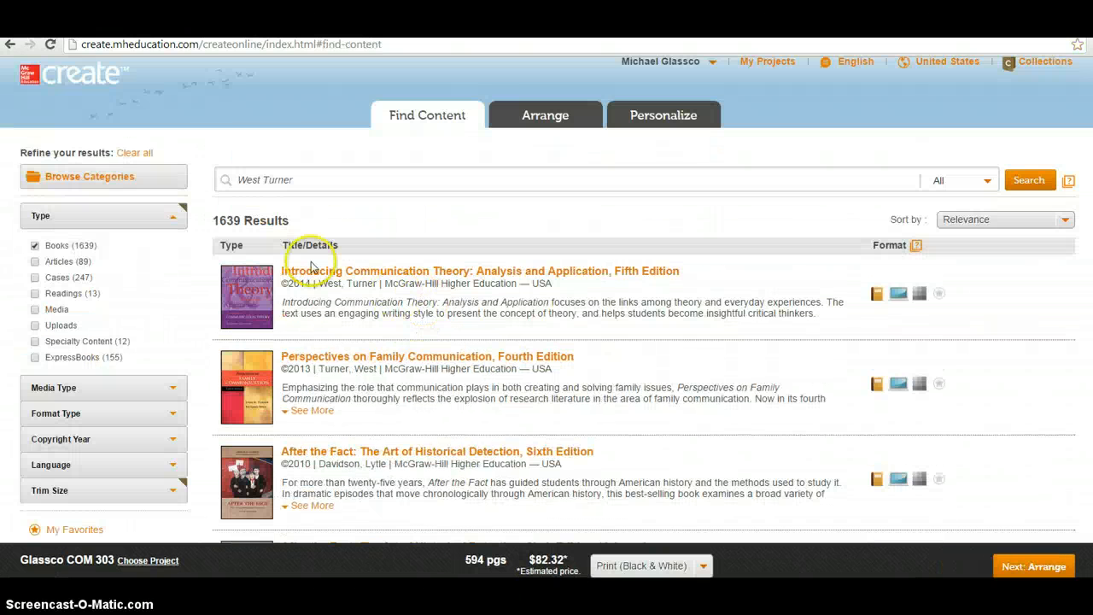
{"action": "left_click_drag", "start_coordinate": [302, 182], "coordinate": [213, 156]}
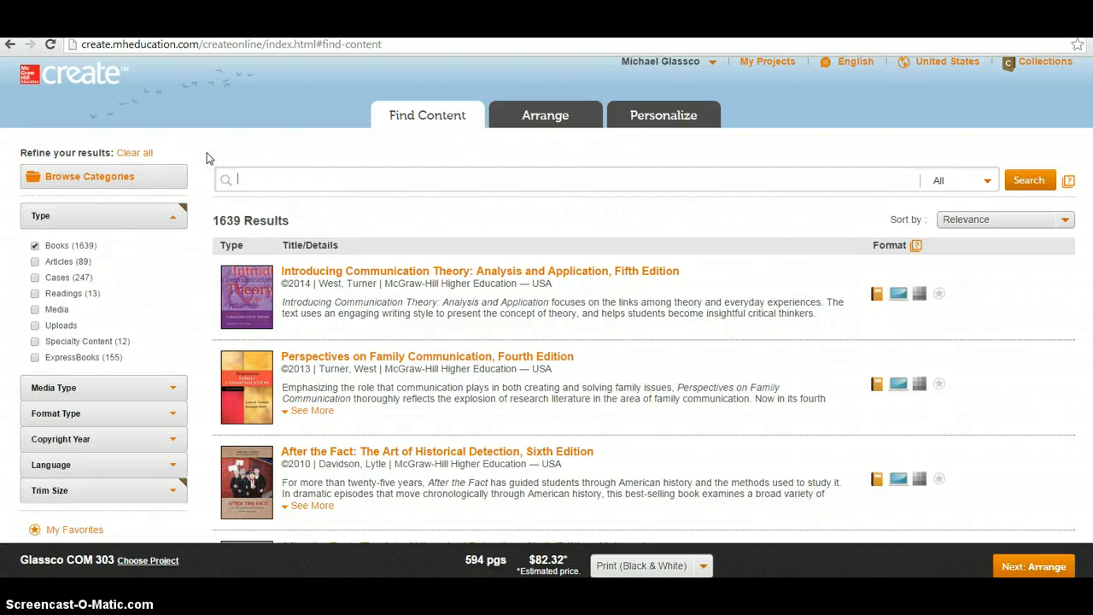
{"action": "key", "text": "Return"}
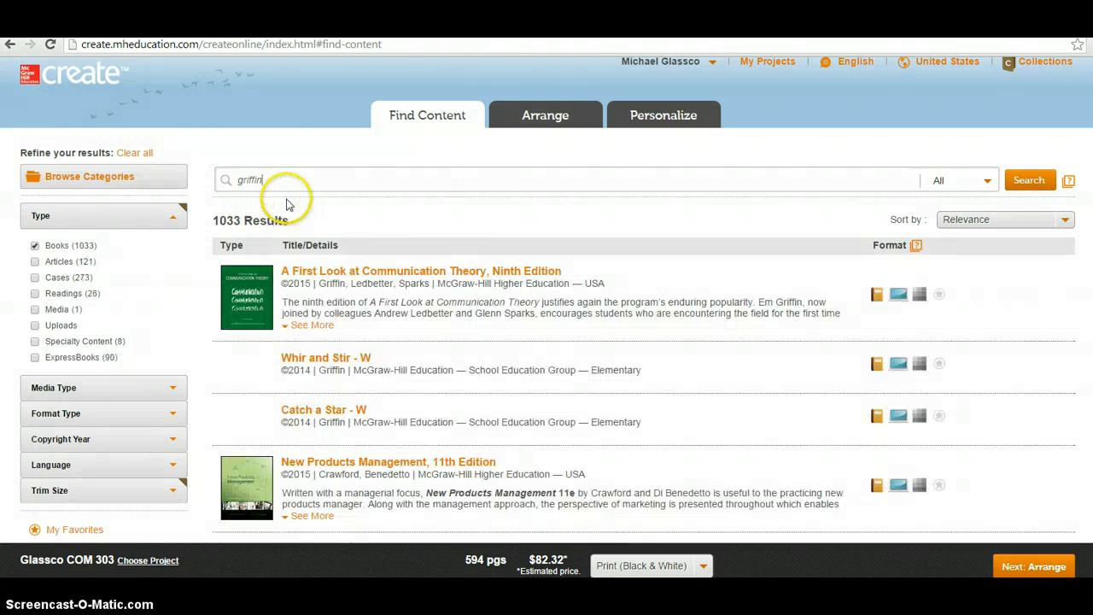
{"action": "left_click", "coordinate": [327, 273]}
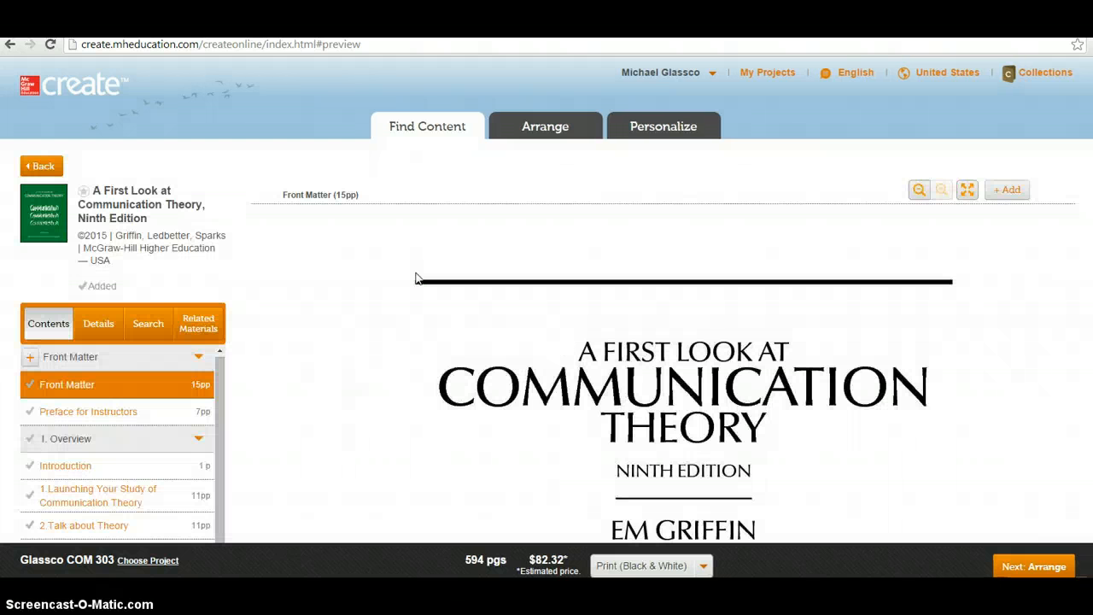
Add ConnectPlus Communication online access from Related Materials, raising the book to $112.32
{"action": "left_click", "coordinate": [202, 333]}
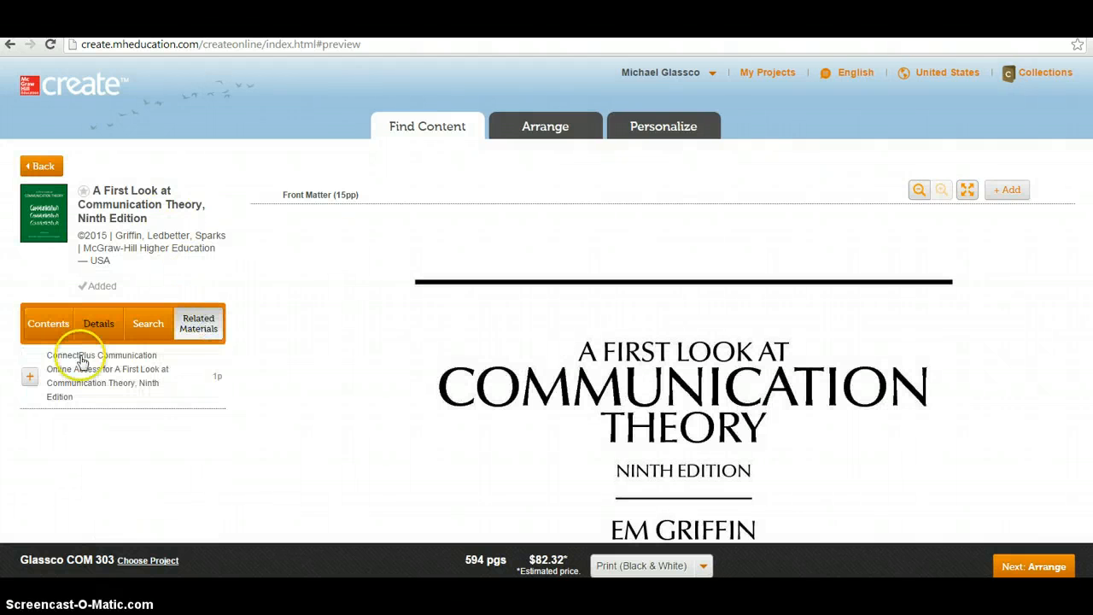
{"action": "left_click", "coordinate": [30, 379]}
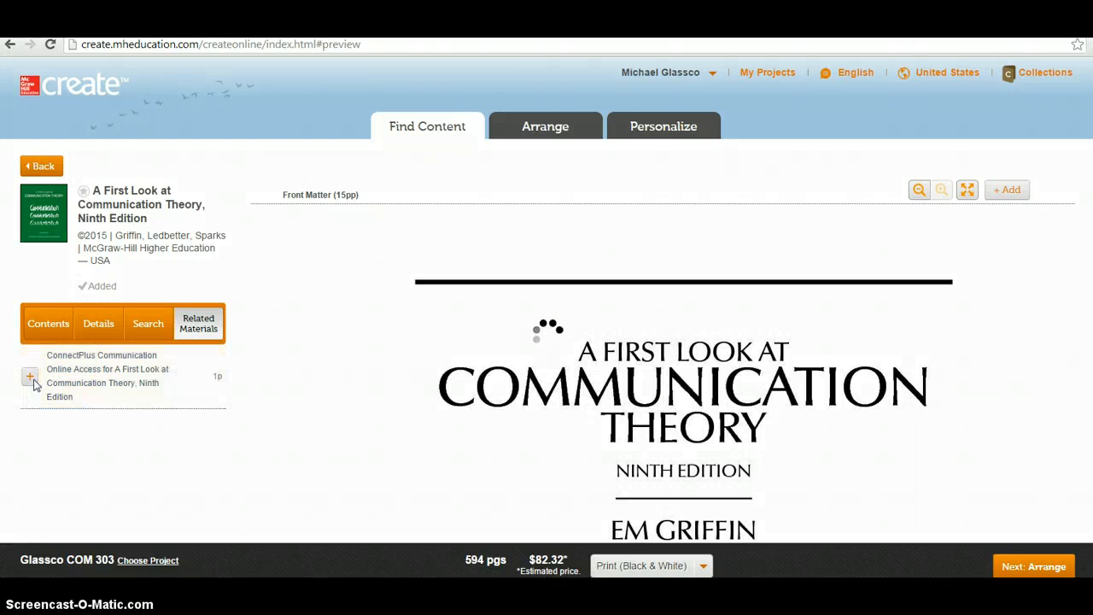
{"action": "left_click", "coordinate": [40, 380]}
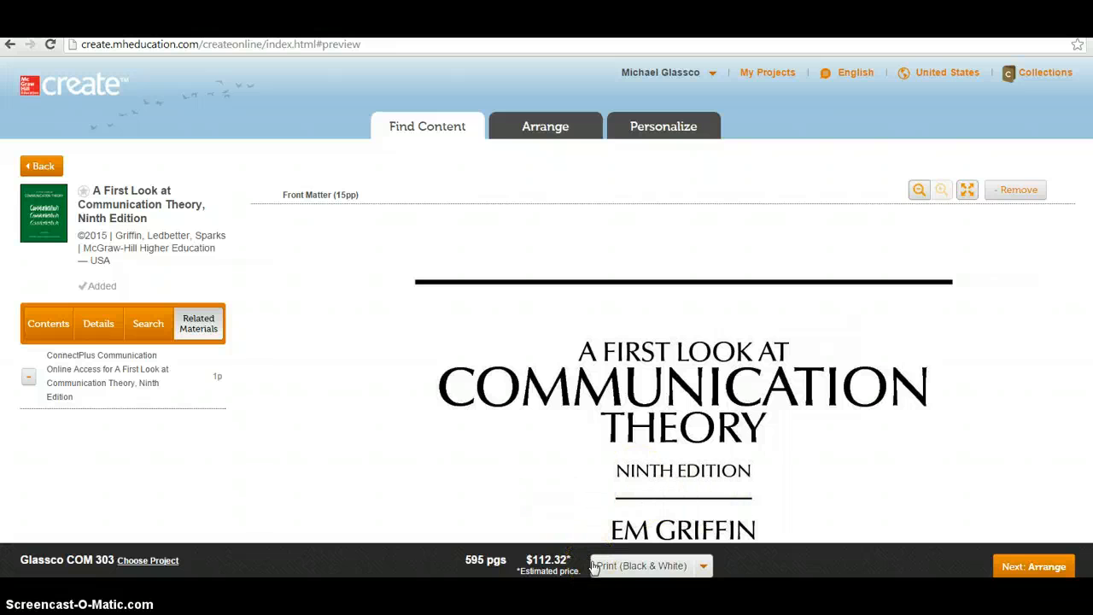
Advance through Arrange to Personalize, keeping black & white, 8.5 x 11, perfect binding, and select Special Printing Instructions
{"action": "left_click", "coordinate": [1028, 574]}
{"action": "left_click", "coordinate": [1027, 574]}
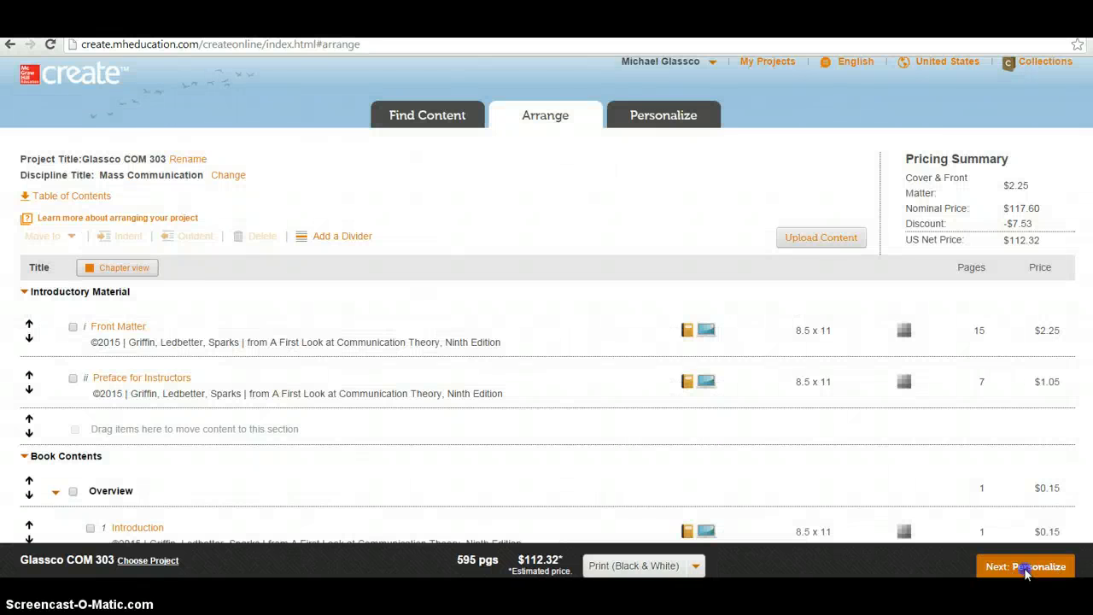
{"action": "scroll", "coordinate": [531, 280], "scroll_direction": "down", "scroll_amount": 2}
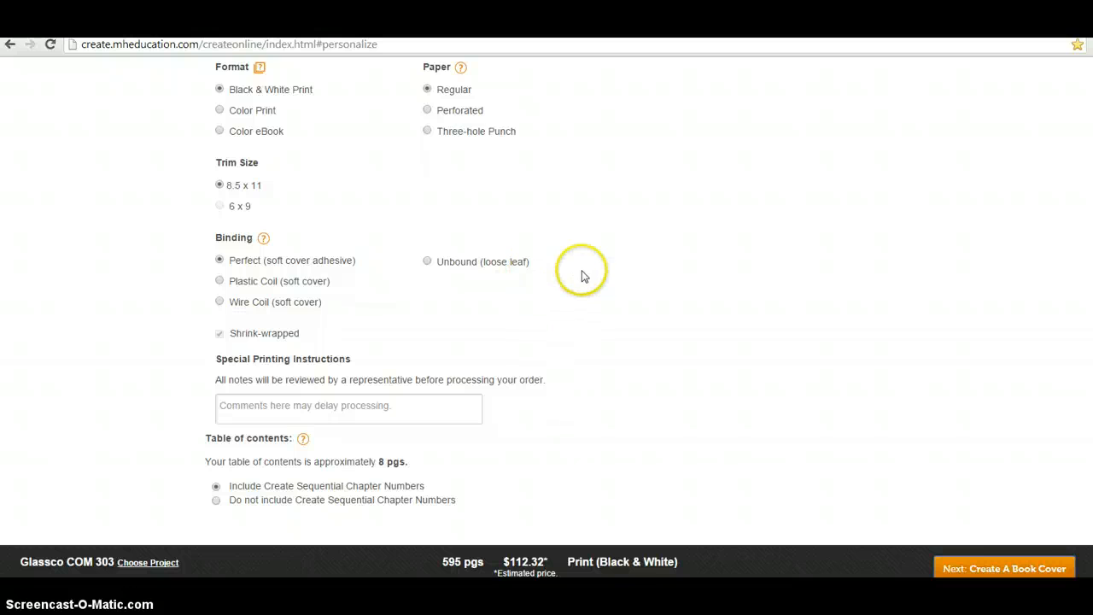
{"action": "scroll", "coordinate": [581, 279], "scroll_direction": "up", "scroll_amount": 2}
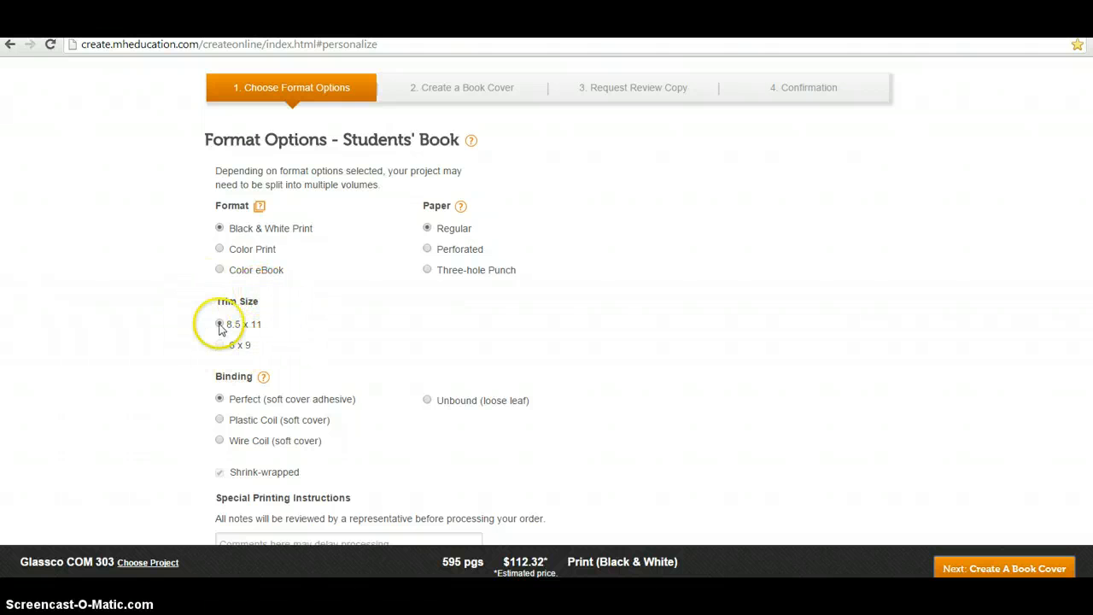
{"action": "scroll", "coordinate": [214, 329], "scroll_direction": "down", "scroll_amount": 1}
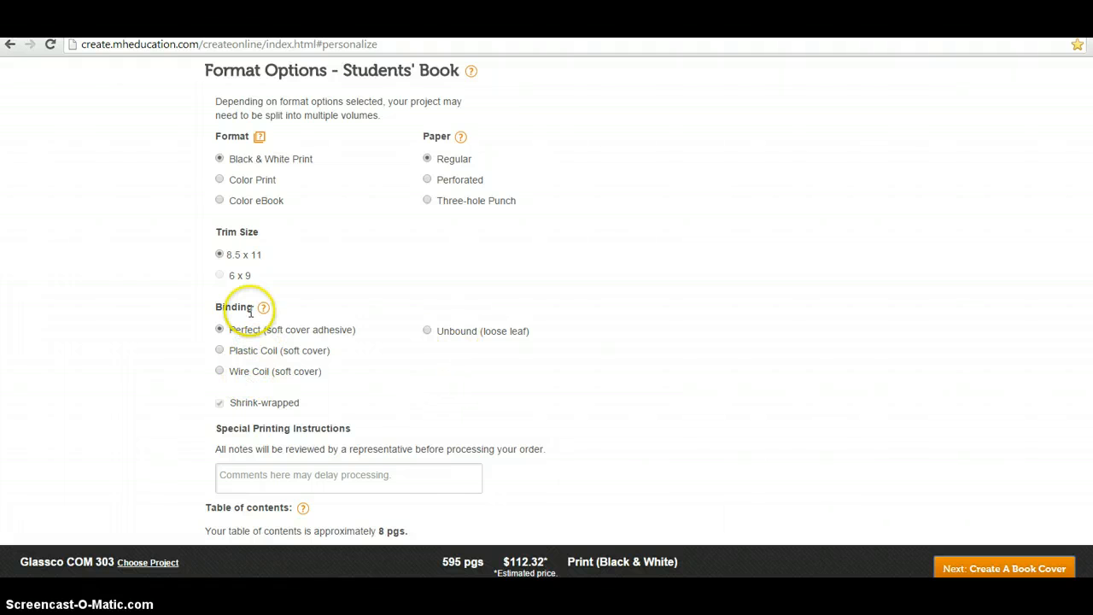
{"action": "scroll", "coordinate": [269, 333], "scroll_direction": "down", "scroll_amount": 1}
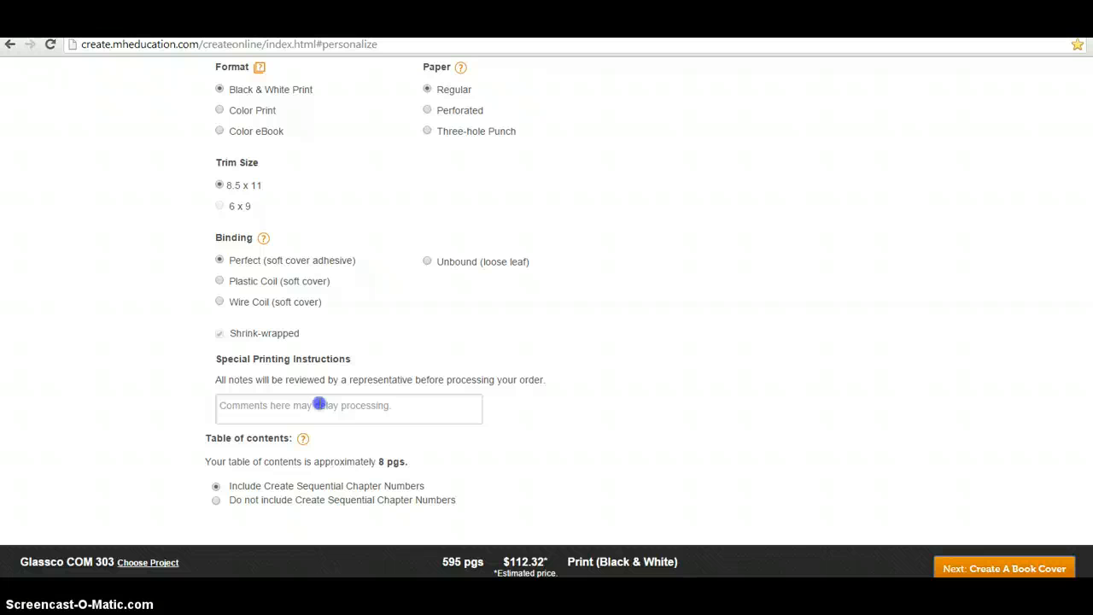
{"action": "left_click", "coordinate": [320, 404]}
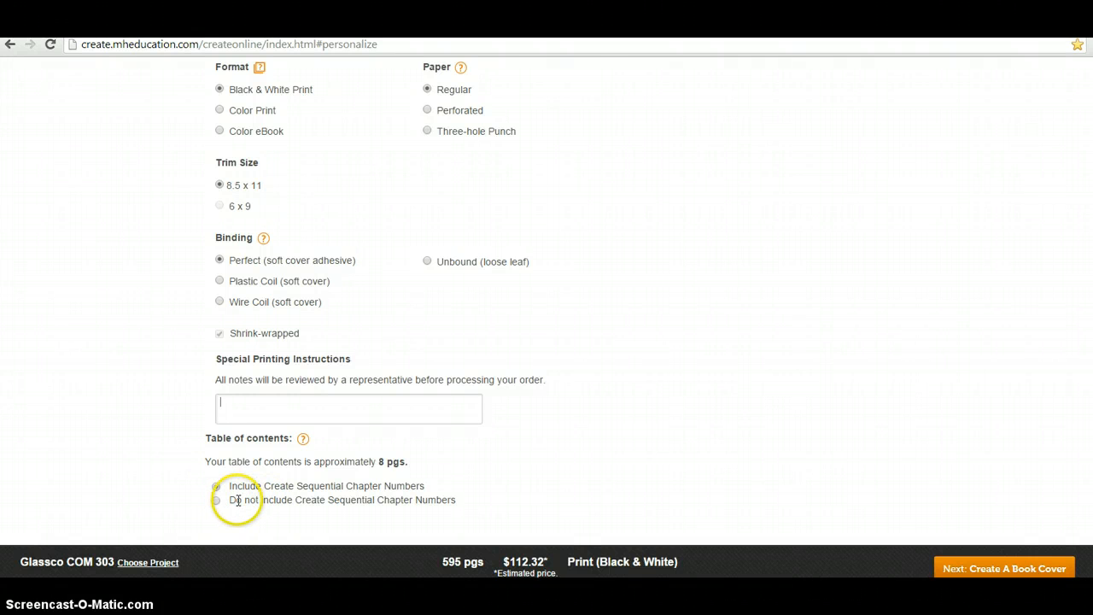
Preview the Boardroom, Public Speaking, Communication and Typing Message cover designs
{"action": "left_click", "coordinate": [942, 572]}
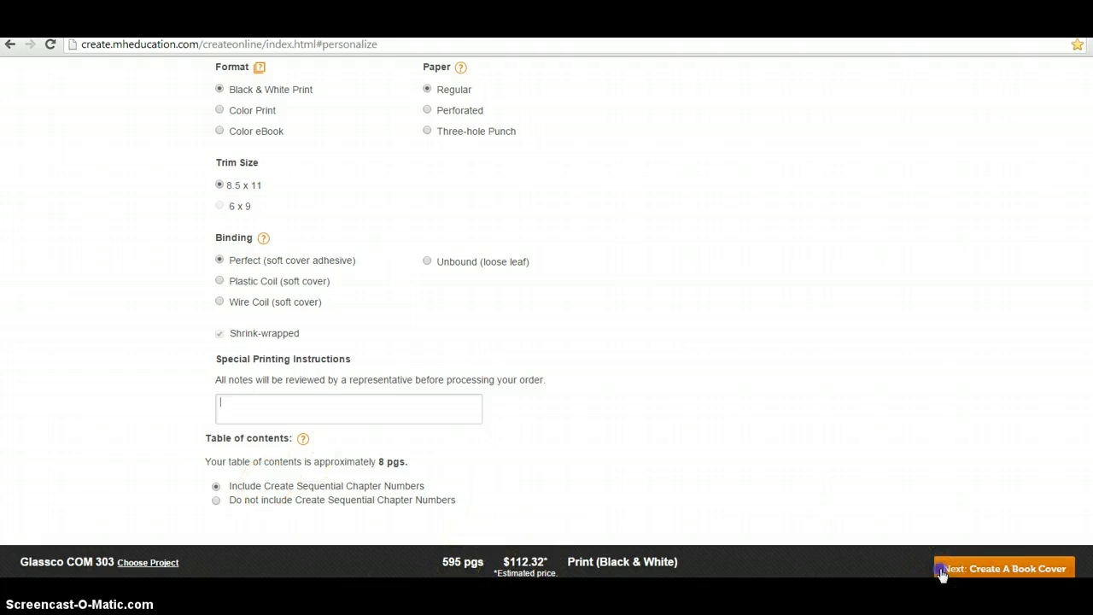
{"action": "scroll", "coordinate": [913, 524], "scroll_direction": "up", "scroll_amount": 3}
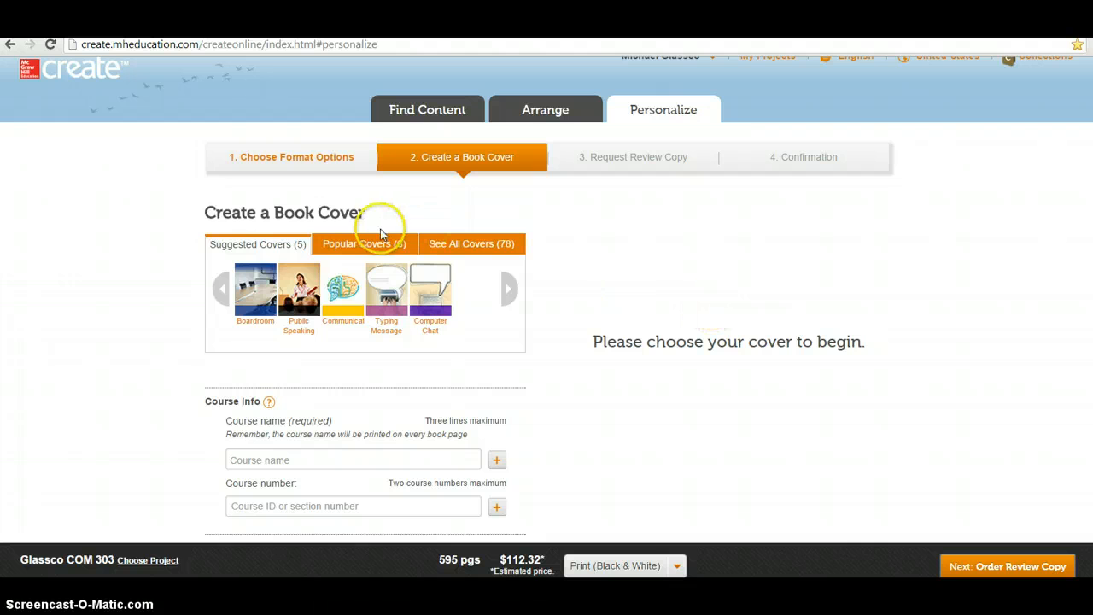
{"action": "left_click", "coordinate": [252, 289]}
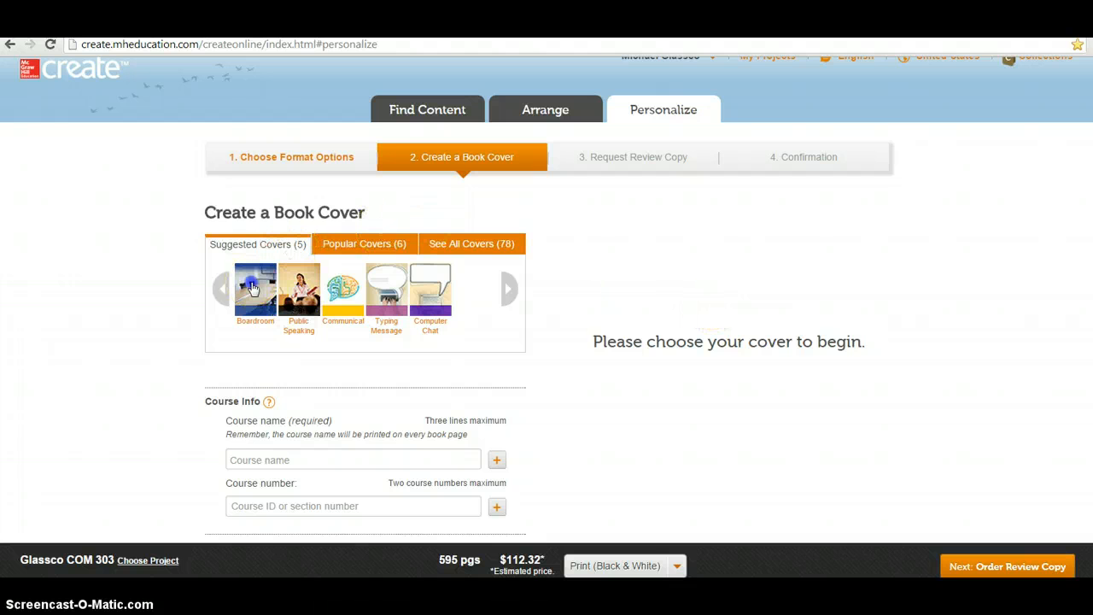
{"action": "scroll", "coordinate": [291, 292], "scroll_direction": "down", "scroll_amount": 1}
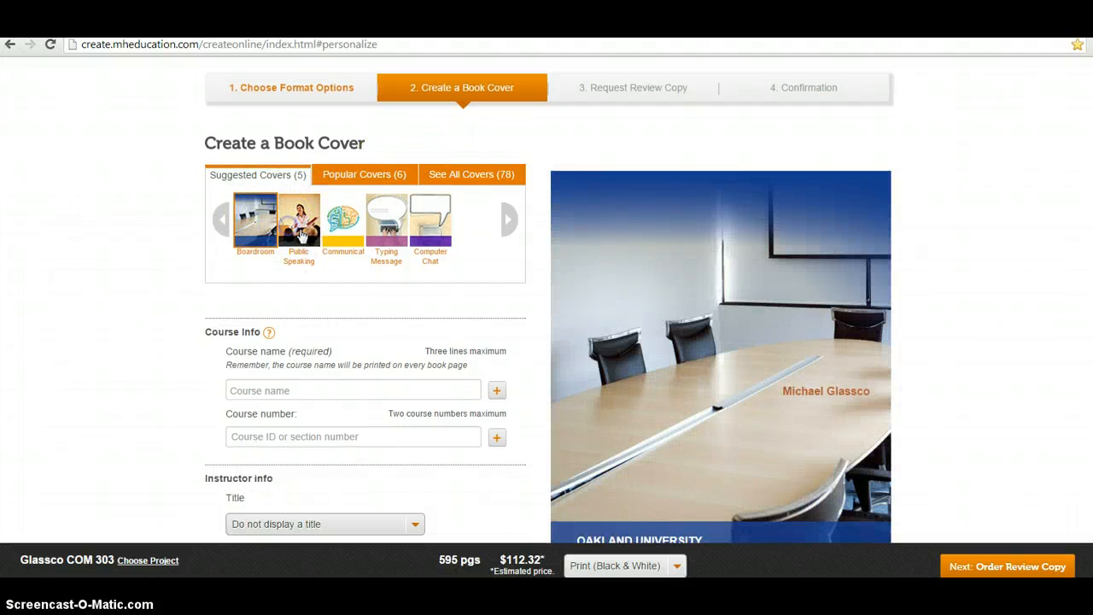
{"action": "left_click", "coordinate": [301, 234]}
{"action": "left_click", "coordinate": [352, 229]}
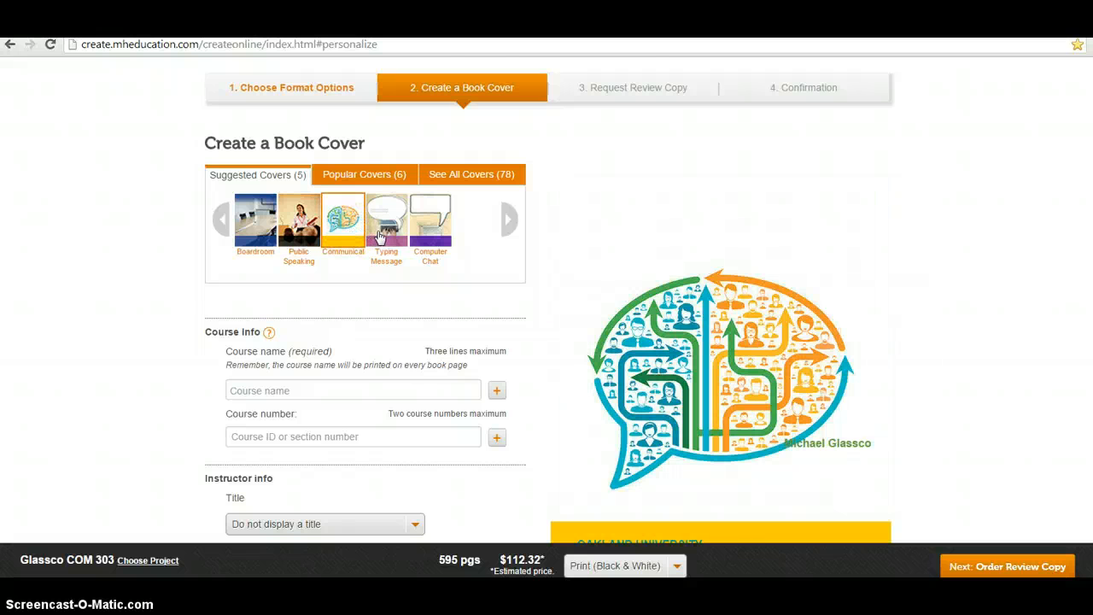
{"action": "left_click", "coordinate": [433, 235]}
Choose the Computer Chat cover, then browse Popular Covers and all 78 covers
{"action": "scroll", "coordinate": [435, 242], "scroll_direction": "down", "scroll_amount": 2}
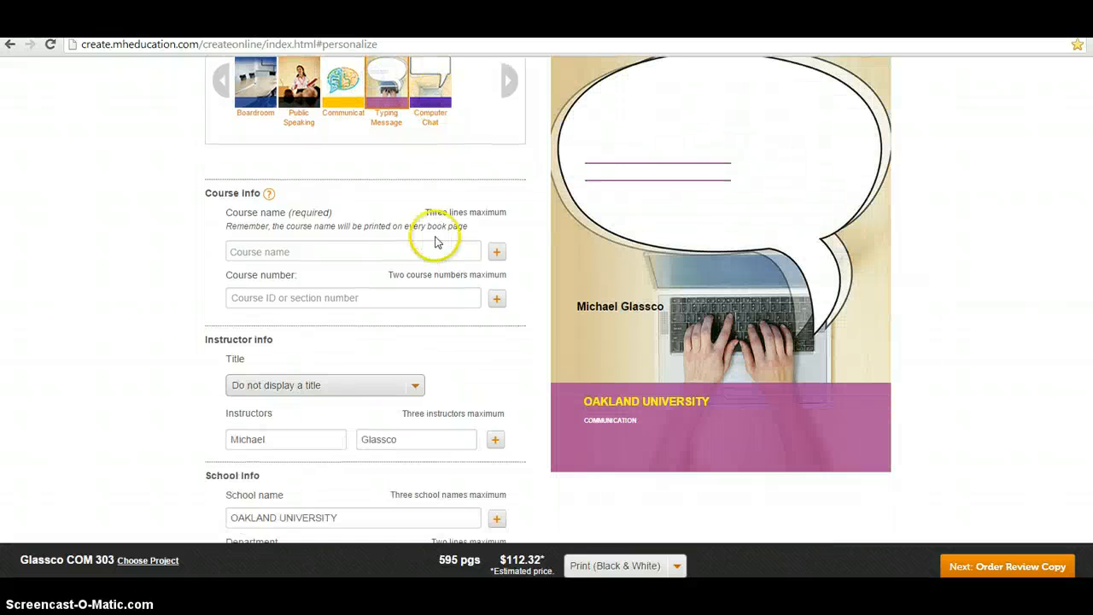
{"action": "left_click", "coordinate": [431, 101]}
{"action": "scroll", "coordinate": [515, 297], "scroll_direction": "up", "scroll_amount": 2}
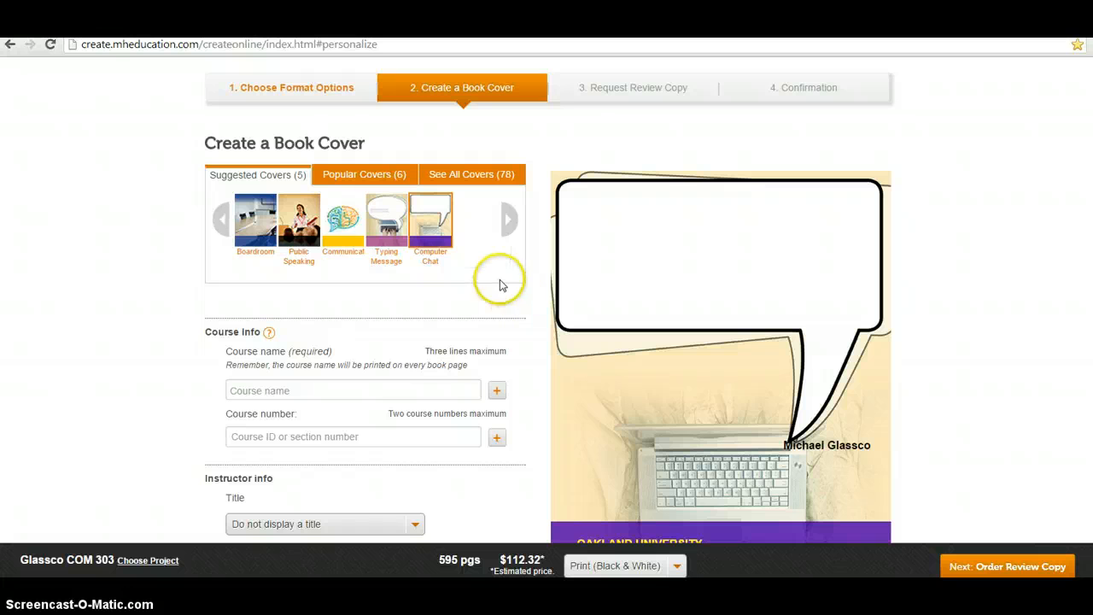
{"action": "left_click", "coordinate": [368, 177]}
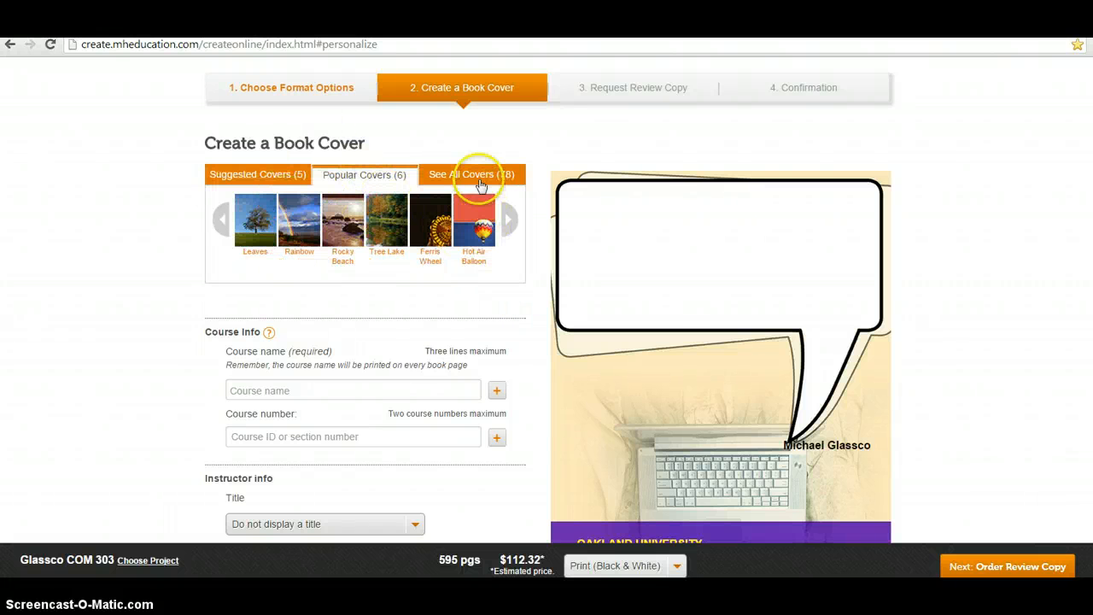
{"action": "left_click", "coordinate": [480, 183]}
{"action": "left_click_drag", "start_coordinate": [520, 296], "coordinate": [514, 322]}
{"action": "scroll", "coordinate": [352, 376], "scroll_direction": "down", "scroll_amount": 2}
{"action": "scroll", "coordinate": [111, 342], "scroll_direction": "down", "scroll_amount": 3}
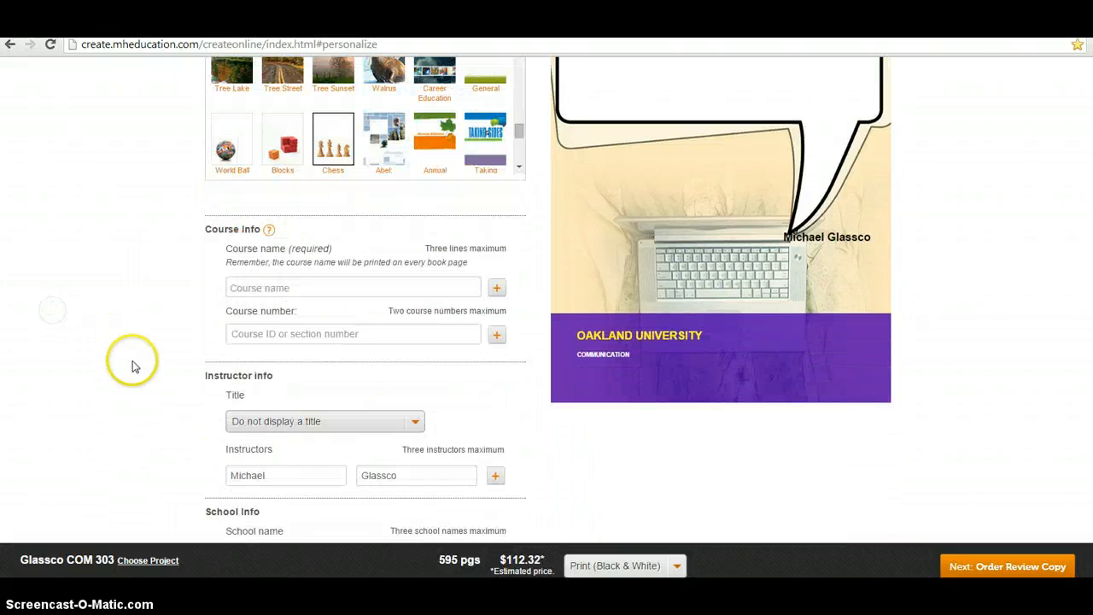
Erase the partial course name and clear the instructor's first and last name fields
{"action": "left_click", "coordinate": [298, 287]}
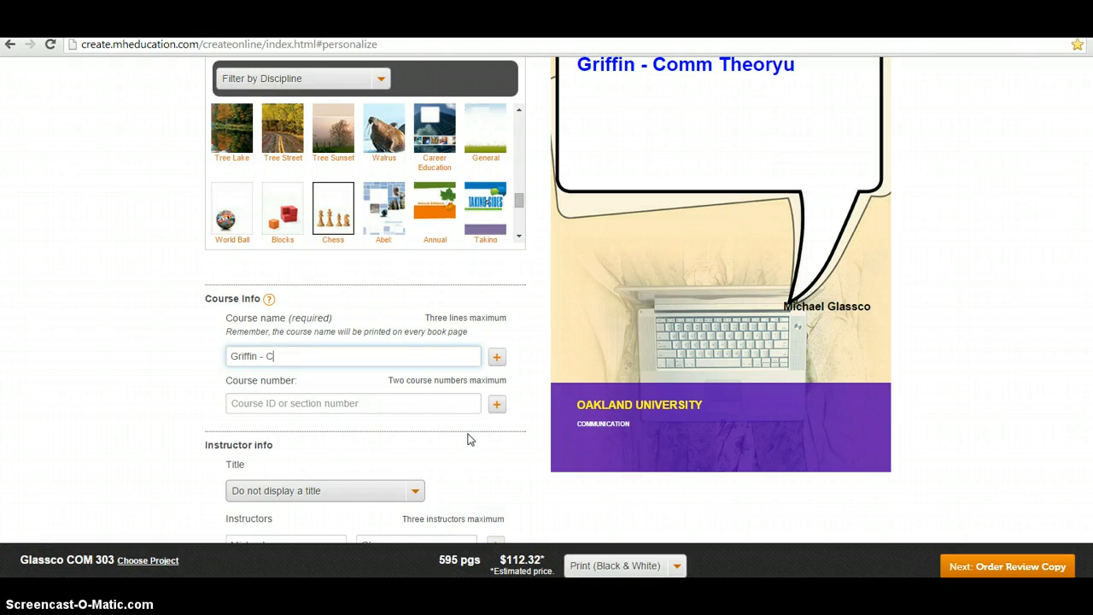
{"action": "key", "text": "BackSpace"}
{"action": "key", "text": "BackSpace"}
{"action": "key", "text": "BackSpace"}
{"action": "key", "text": "BackSpace"}
{"action": "key", "text": "BackSpace"}
{"action": "key", "text": "BackSpace"}
{"action": "key", "text": "BackSpace"}
{"action": "key", "text": "BackSpace"}
{"action": "key", "text": "BackSpace"}
{"action": "key", "text": "BackSpace"}
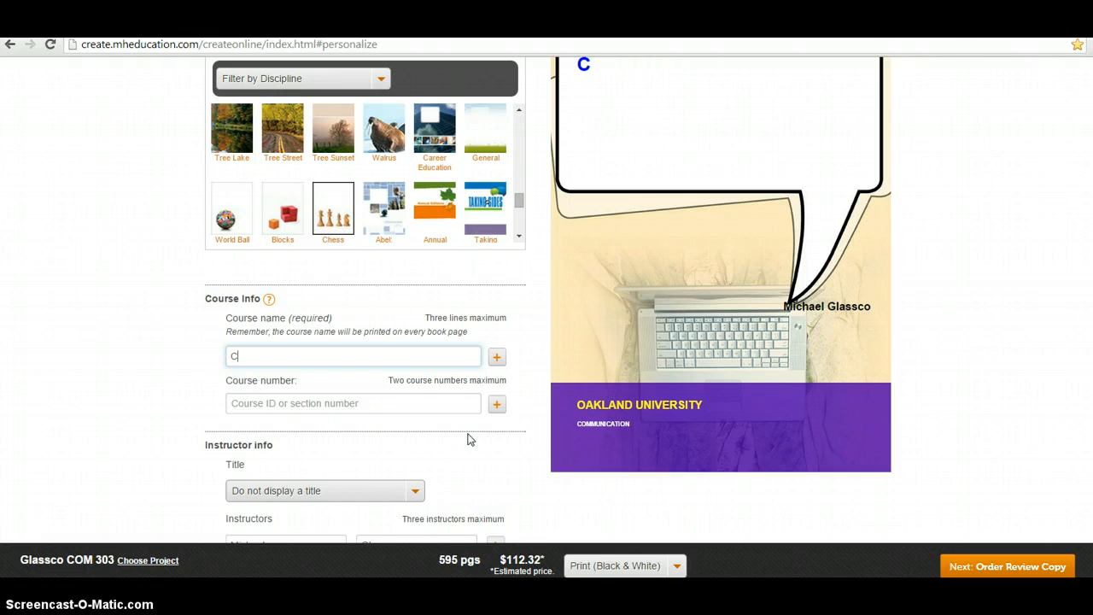
{"action": "scroll", "coordinate": [468, 433], "scroll_direction": "down", "scroll_amount": 3}
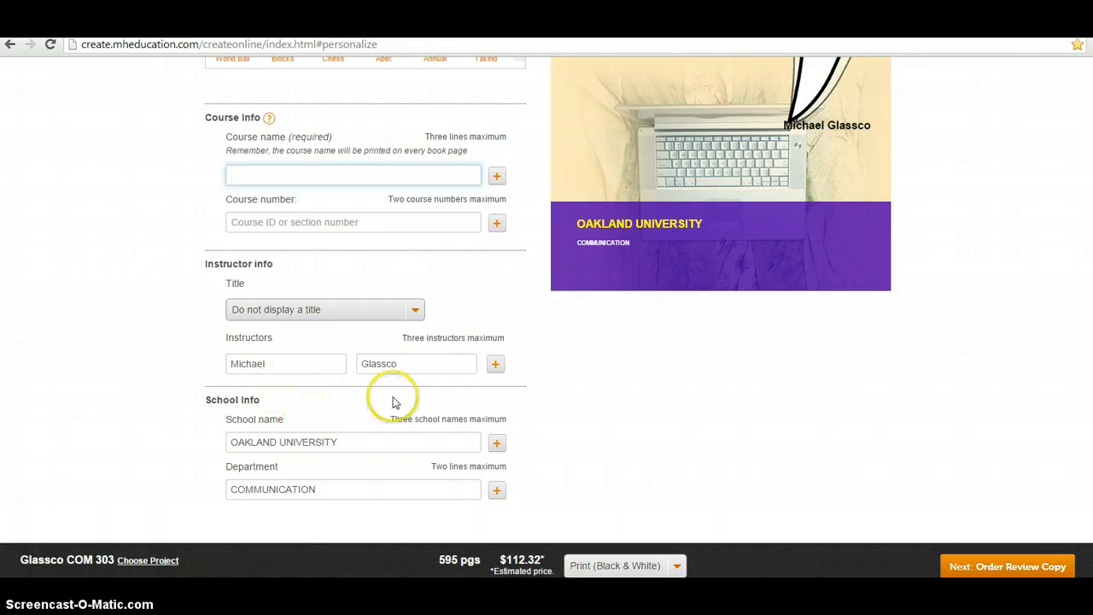
{"action": "left_click_drag", "start_coordinate": [316, 357], "coordinate": [101, 308]}
{"action": "key", "text": "BackSpace"}
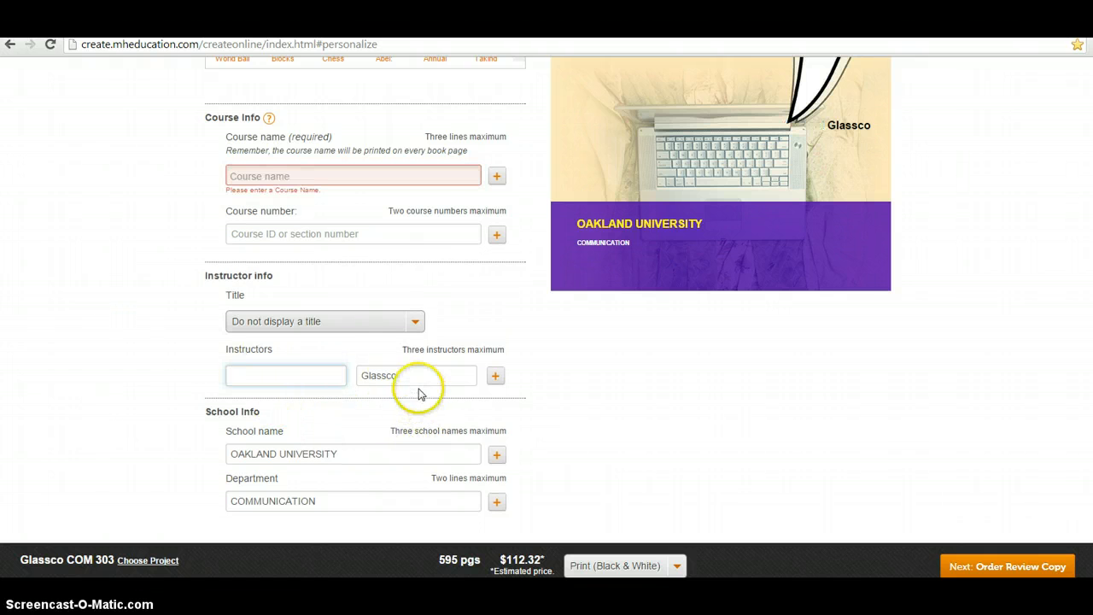
{"action": "left_click_drag", "start_coordinate": [419, 380], "coordinate": [345, 349]}
{"action": "key", "text": "BackSpace"}
{"action": "scroll", "coordinate": [686, 482], "scroll_direction": "up", "scroll_amount": 5}
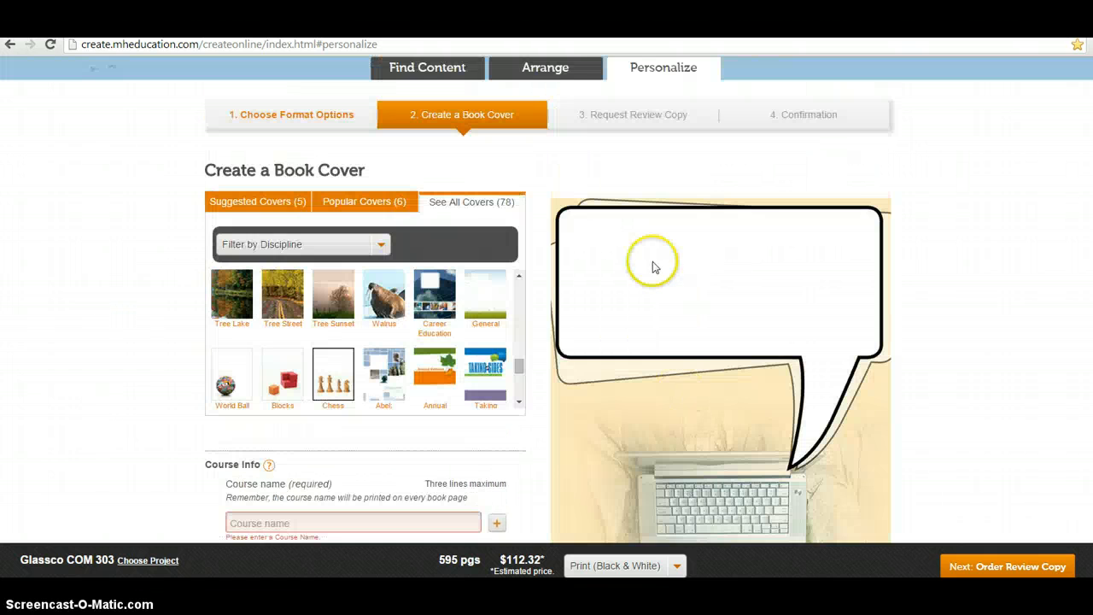
{"action": "scroll", "coordinate": [732, 273], "scroll_direction": "down", "scroll_amount": 3}
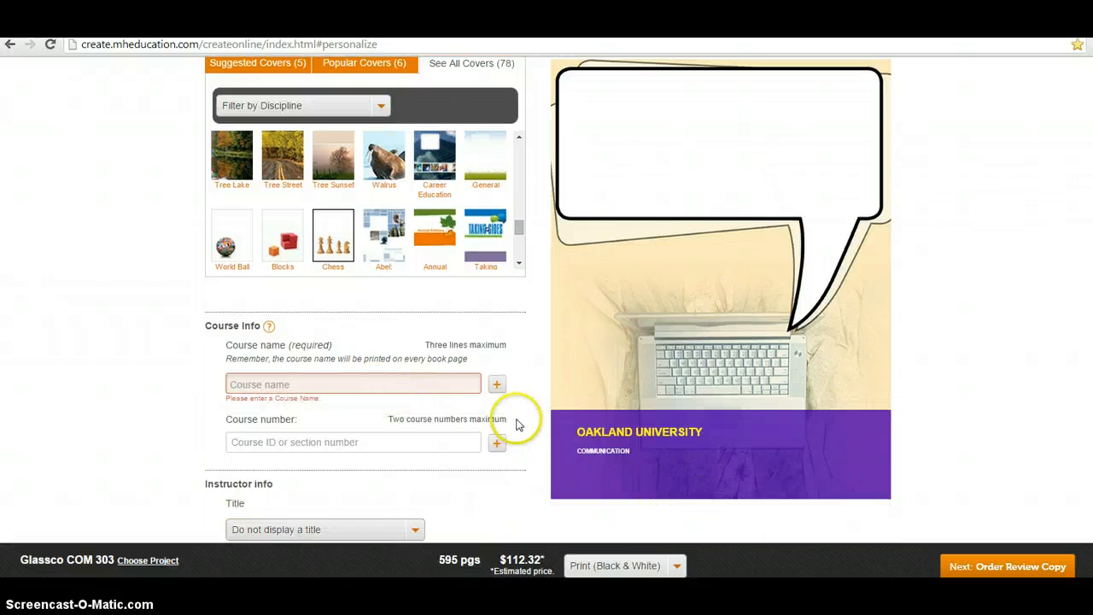
{"action": "scroll", "coordinate": [515, 422], "scroll_direction": "down", "scroll_amount": 3}
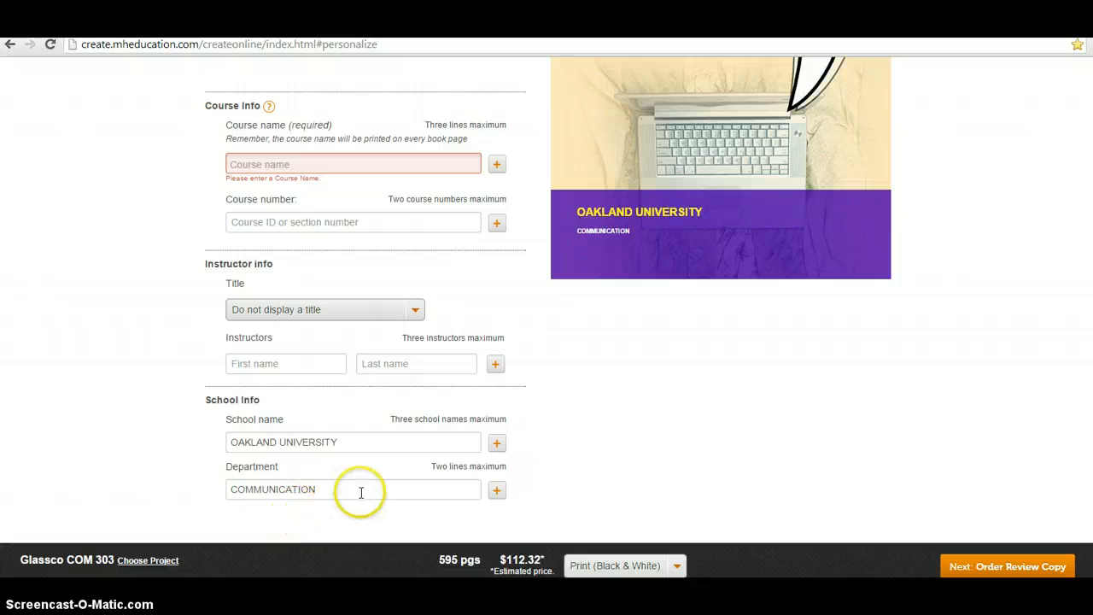
{"action": "scroll", "coordinate": [621, 408], "scroll_direction": "up", "scroll_amount": 2}
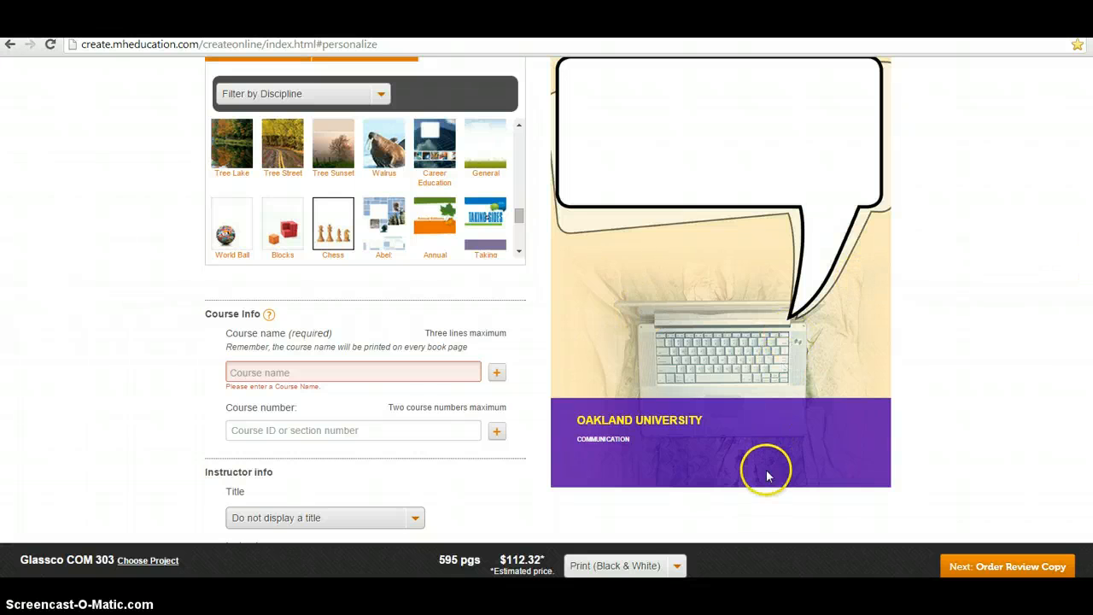
Try to continue to Order Review Copy, which is blocked because a course name is required
{"action": "left_click", "coordinate": [1033, 568]}
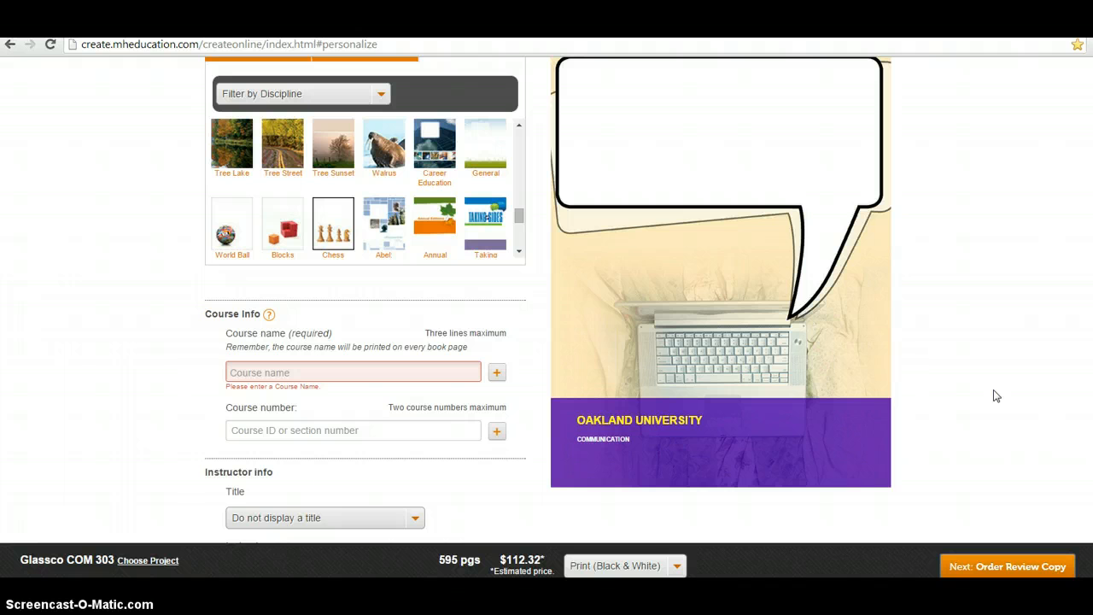
{"action": "left_click", "coordinate": [1024, 511]}
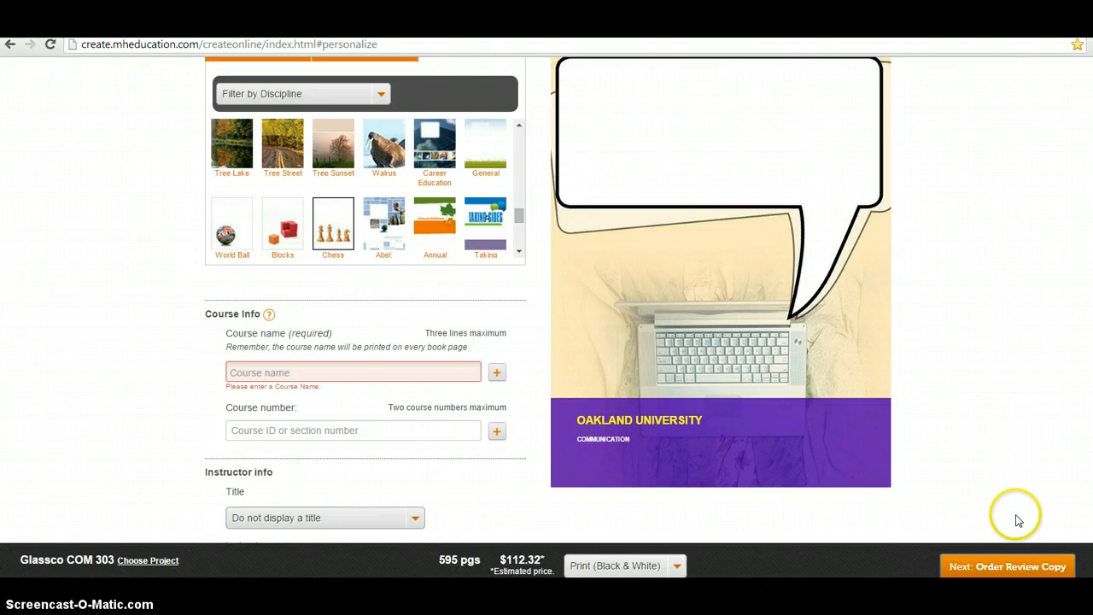
{"action": "scroll", "coordinate": [1019, 515], "scroll_direction": "up", "scroll_amount": 1}
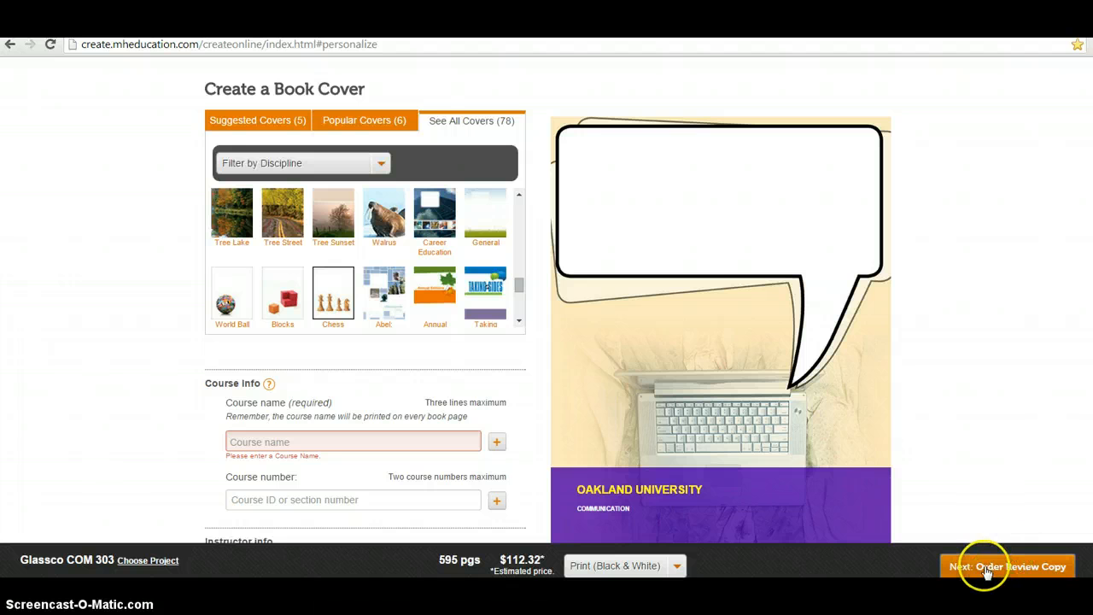
{"action": "left_click", "coordinate": [985, 569]}
{"action": "scroll", "coordinate": [985, 554], "scroll_direction": "down", "scroll_amount": 2}
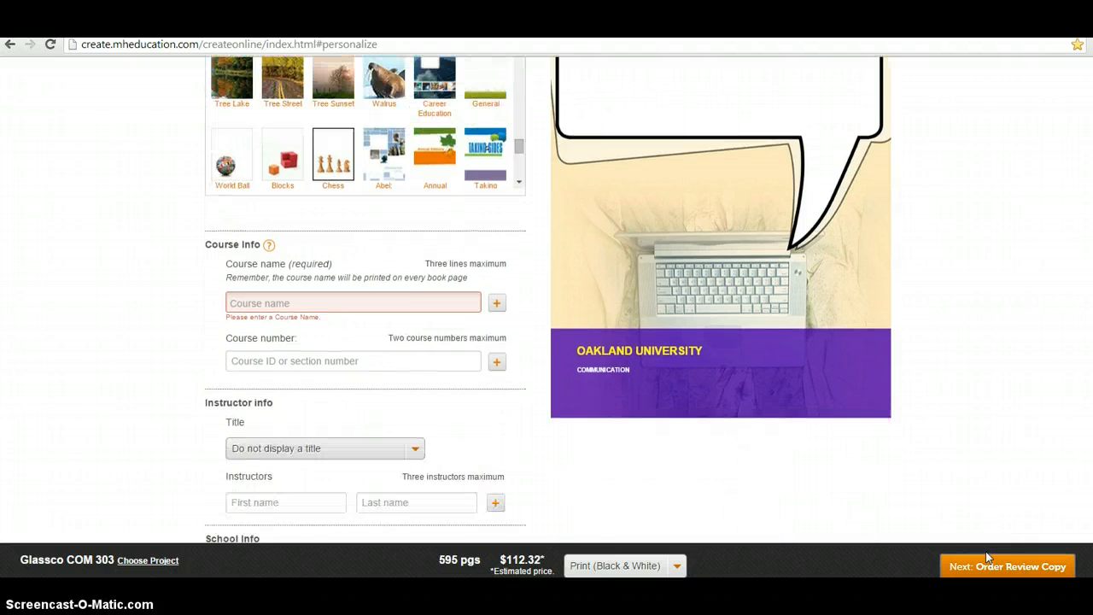
{"action": "scroll", "coordinate": [985, 554], "scroll_direction": "up", "scroll_amount": 4}
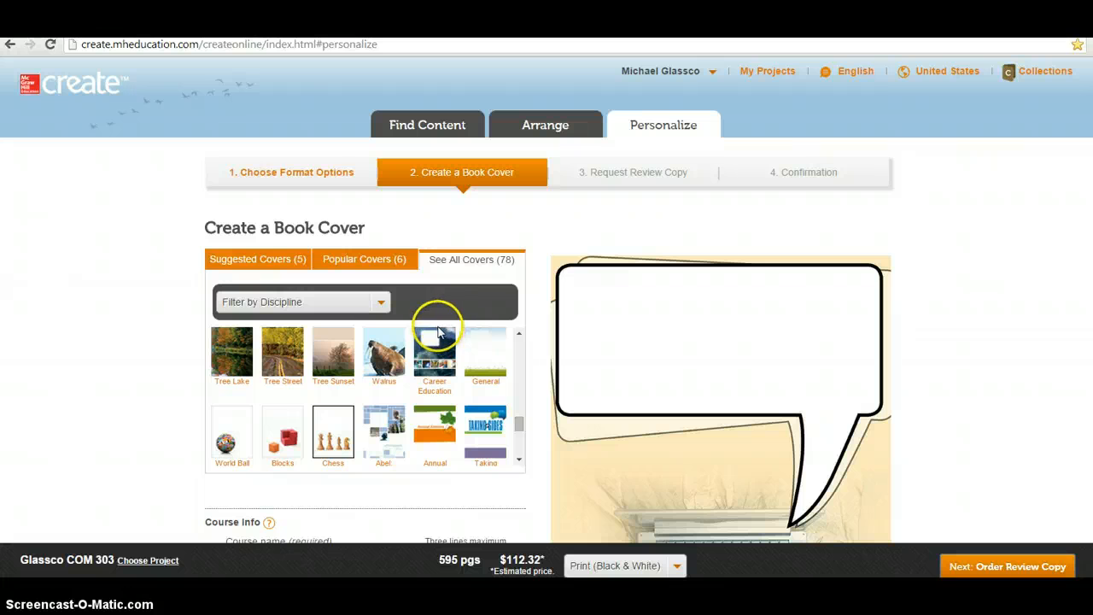